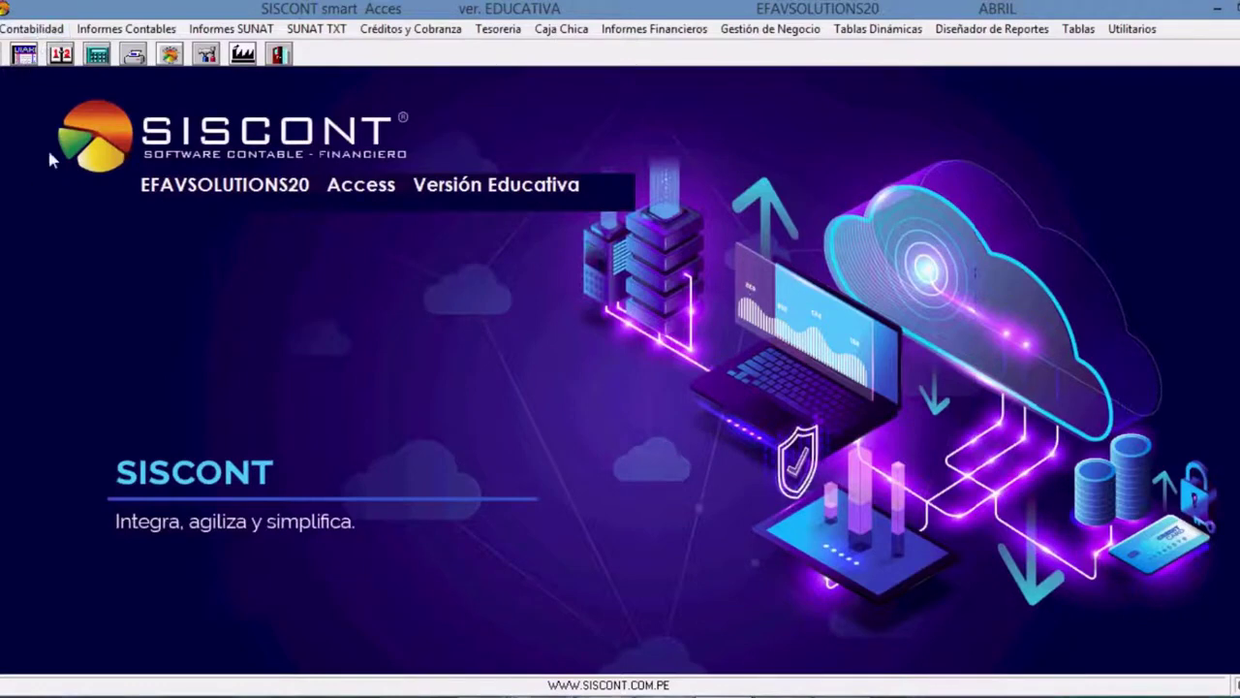
Step: Open the voucher entry form and choose 01 COMPRAS as the voucher's origin
click(36, 31)
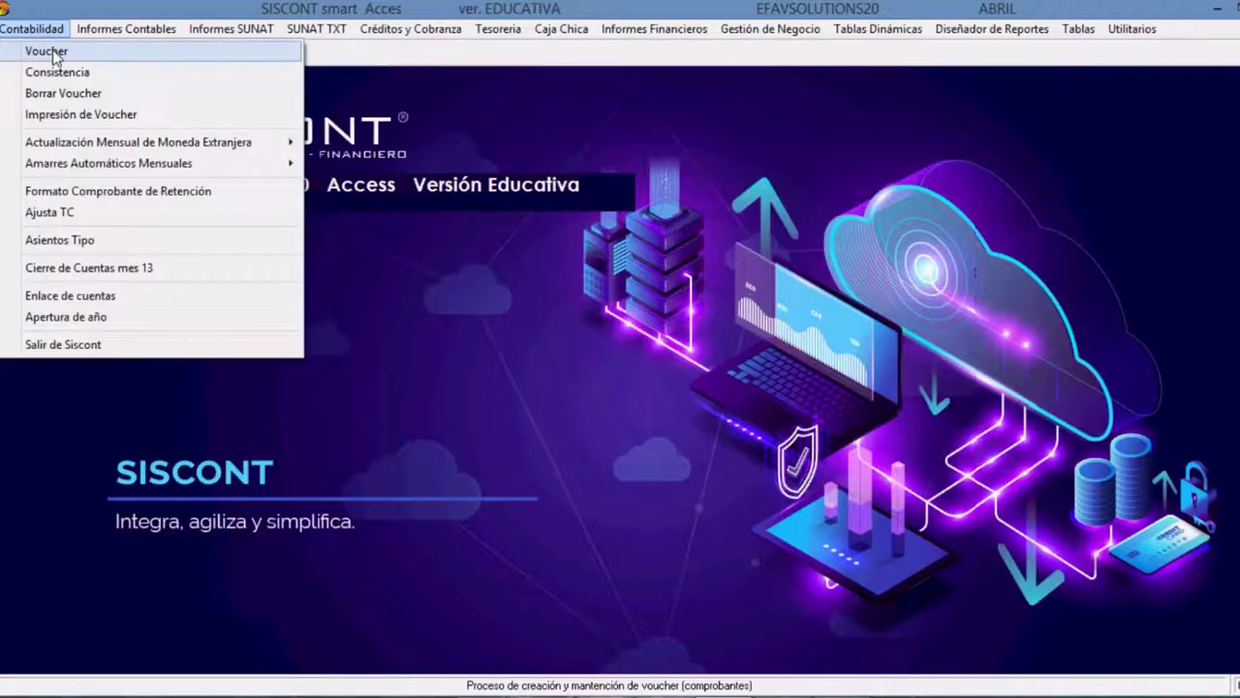
click(313, 100)
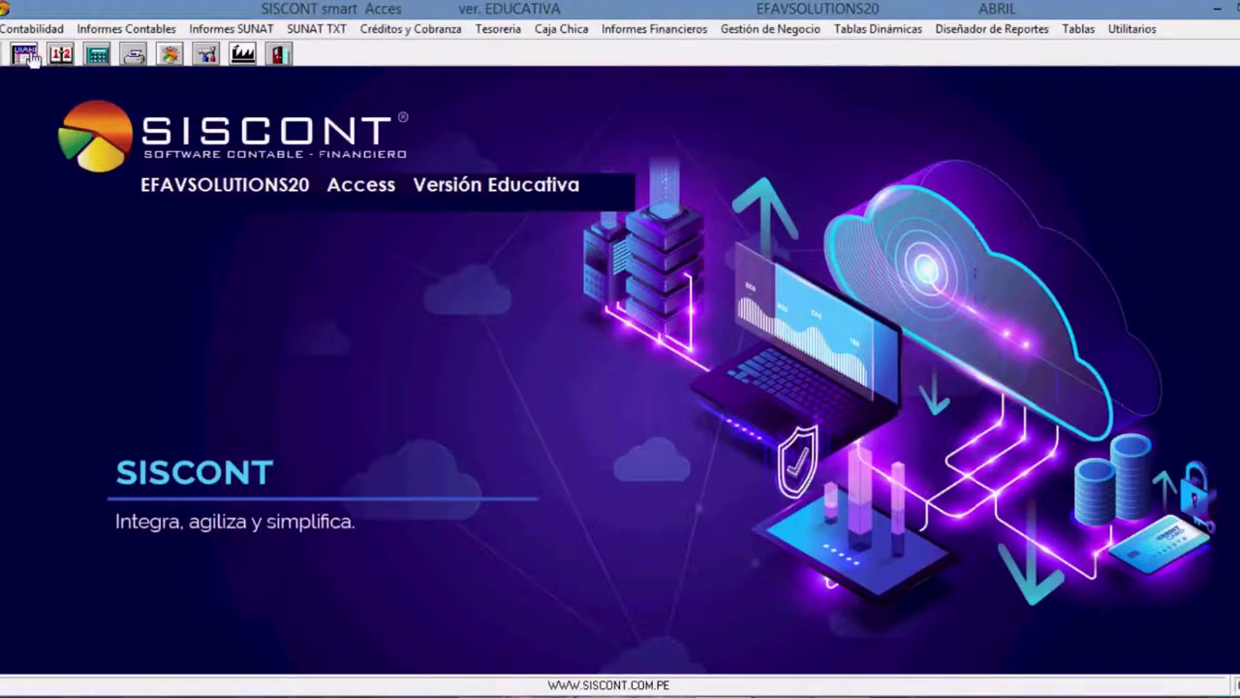
click(27, 54)
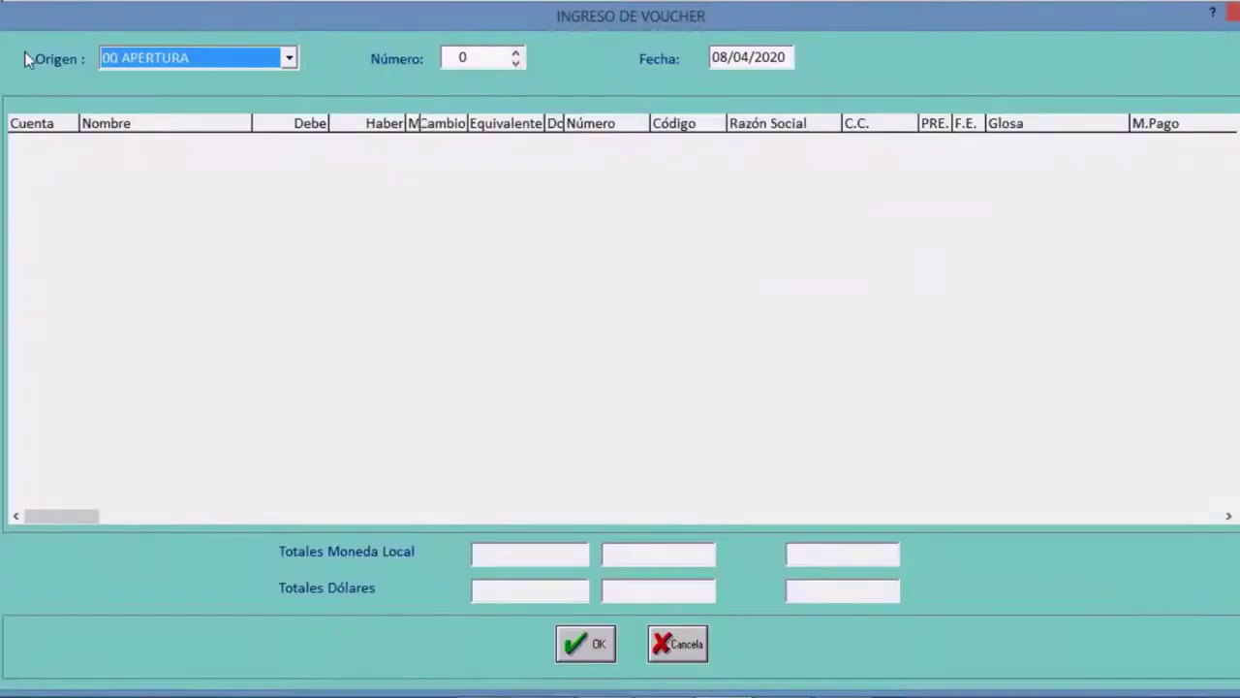
click(288, 61)
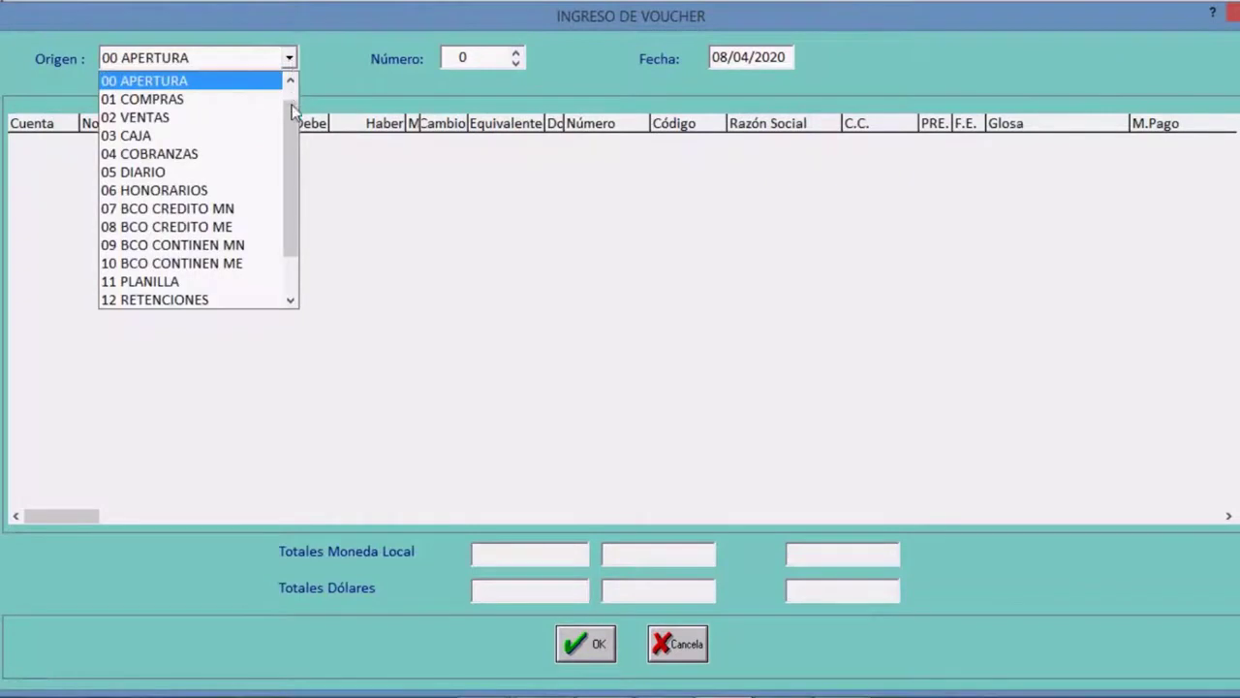
mouse_move(292, 106)
mouse_down()
mouse_move(288, 191)
mouse_move(286, 97)
mouse_up()
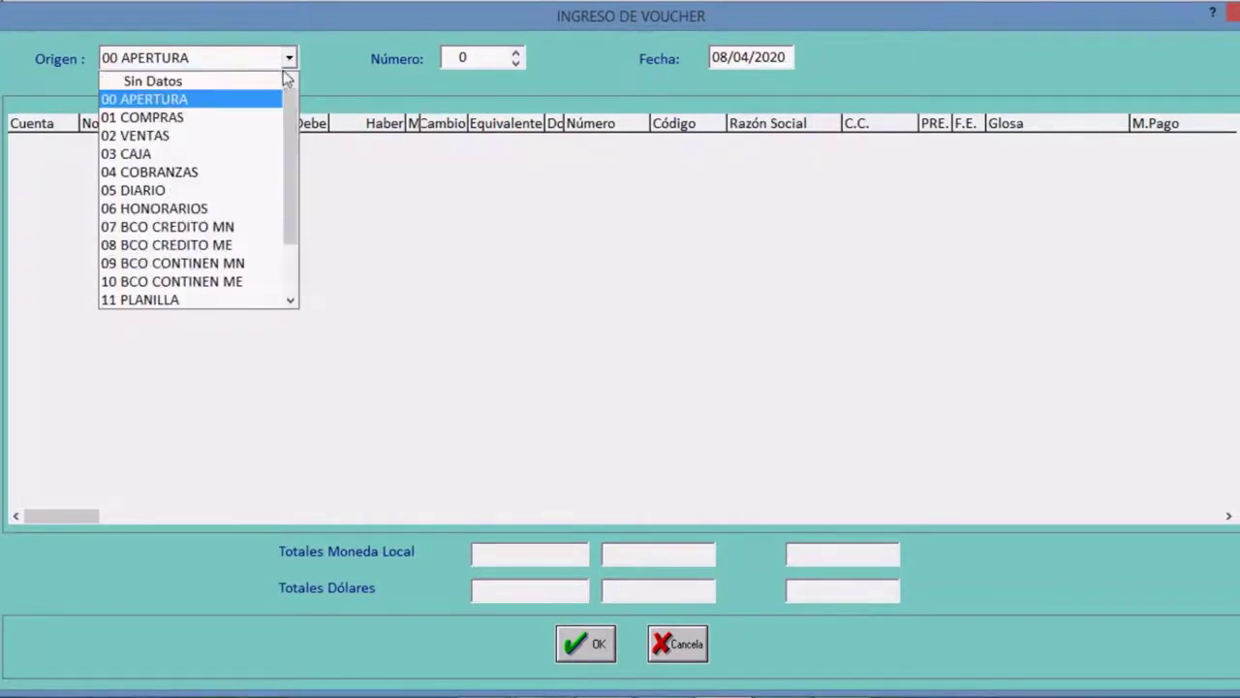
click(190, 117)
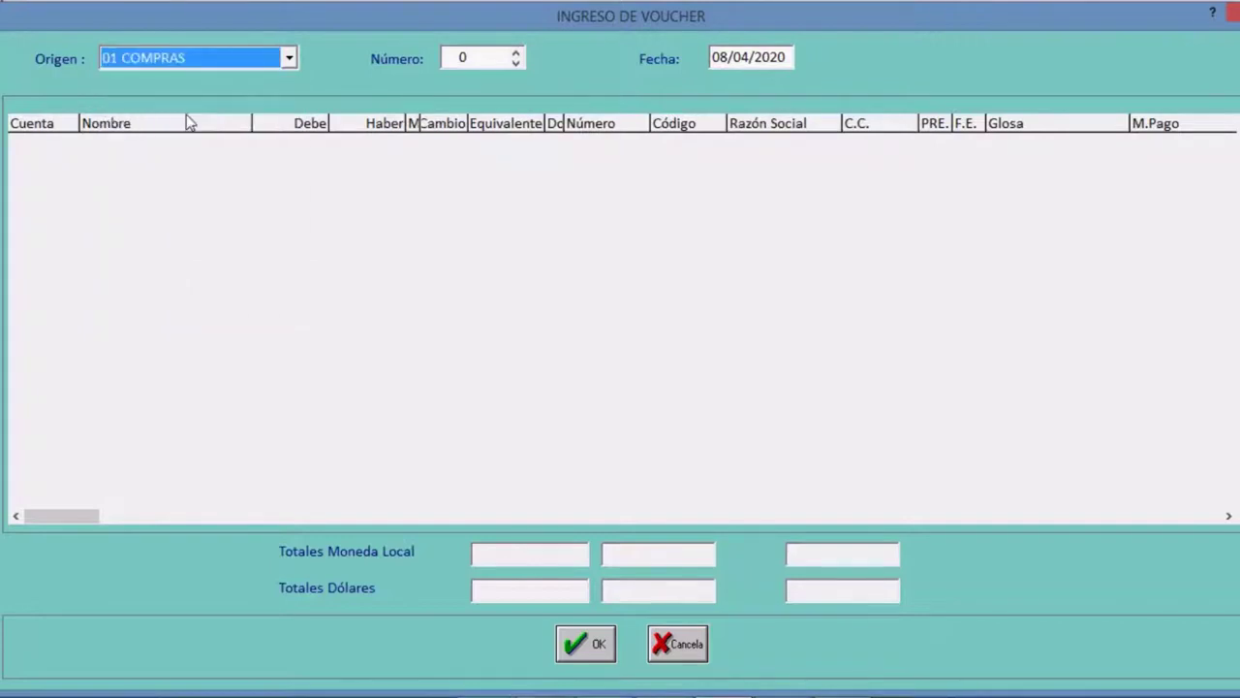
Step: Accept voucher number 1 and the date 08/04/2020 to start the purchase voucher
key(Return)
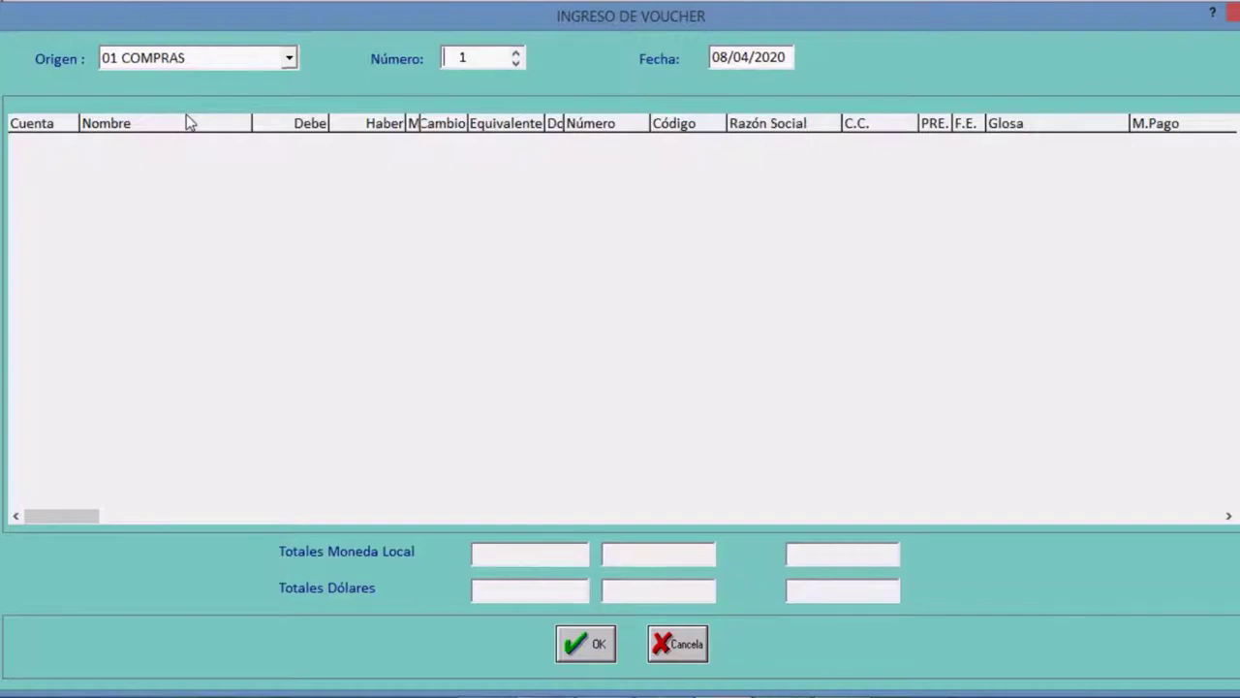
key(Return)
key(Tab)
key(Return)
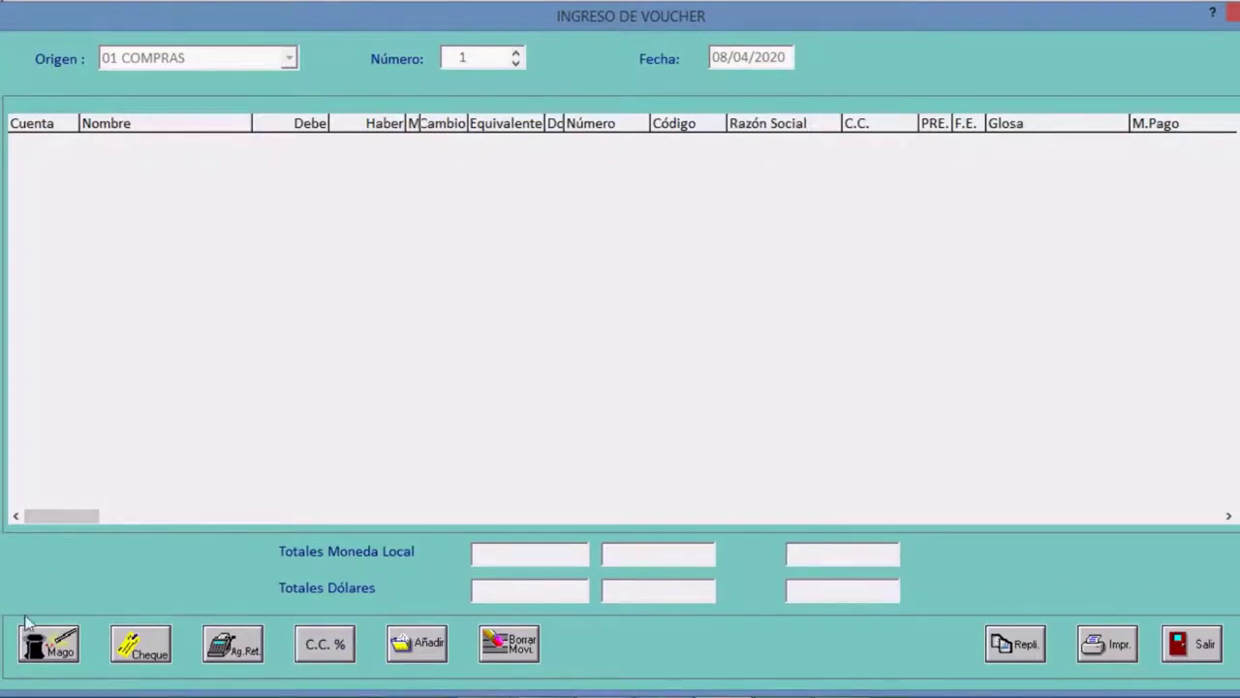
Step: Start the Mago entry assistant for the voucher and reposition its window
click(58, 651)
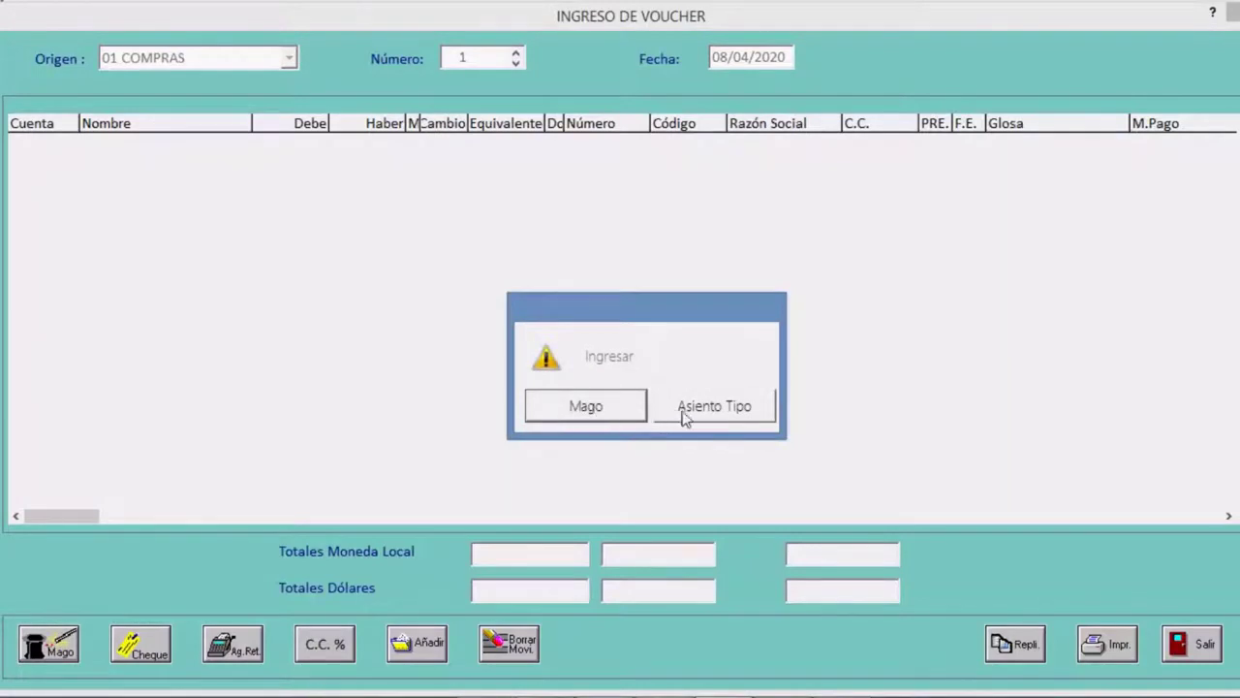
click(583, 410)
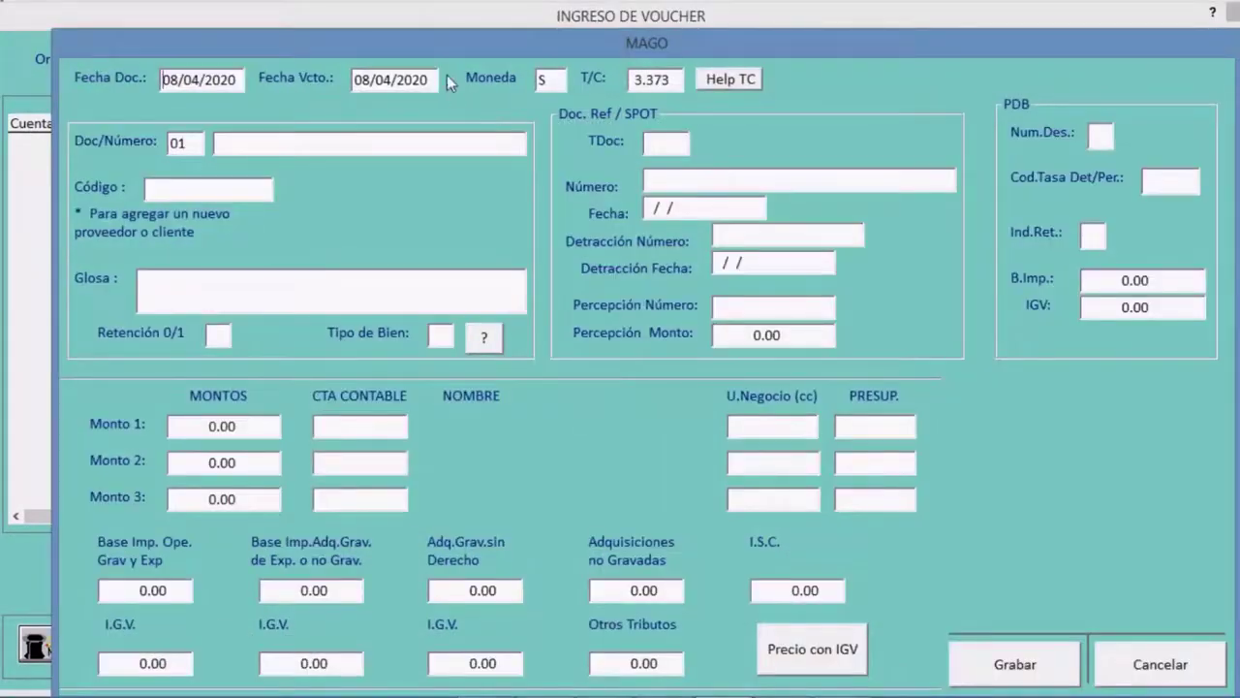
drag(445, 52, 430, 34)
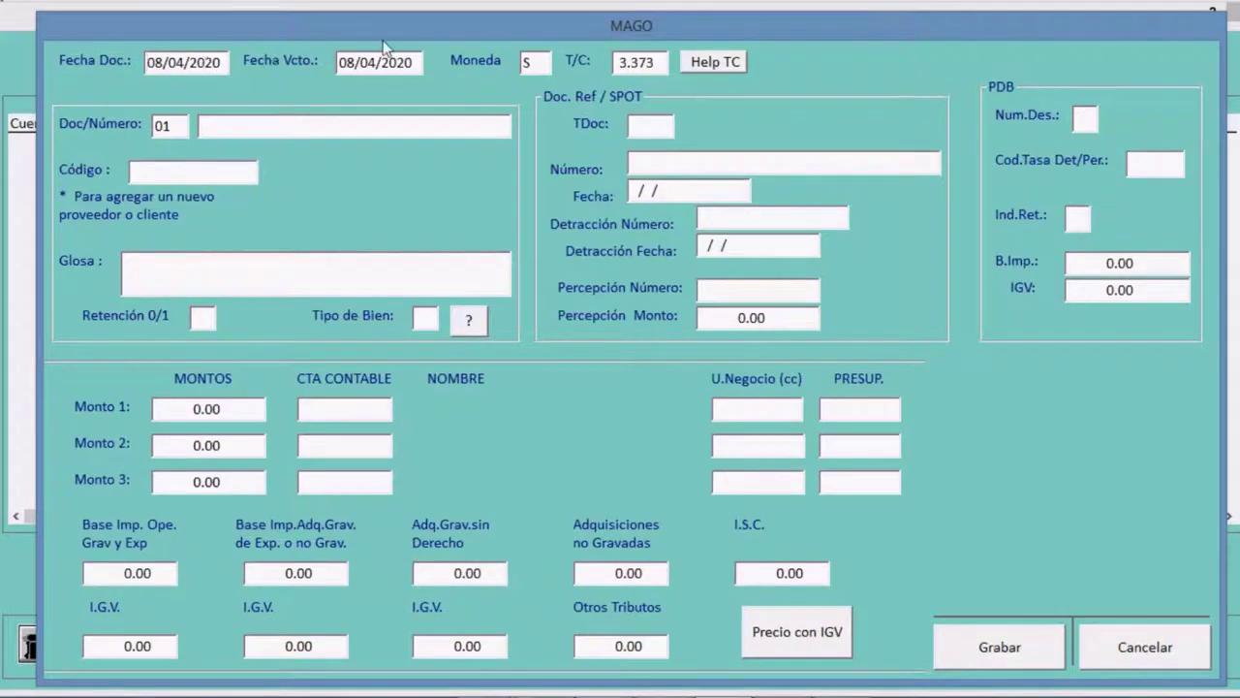
drag(407, 31, 400, 109)
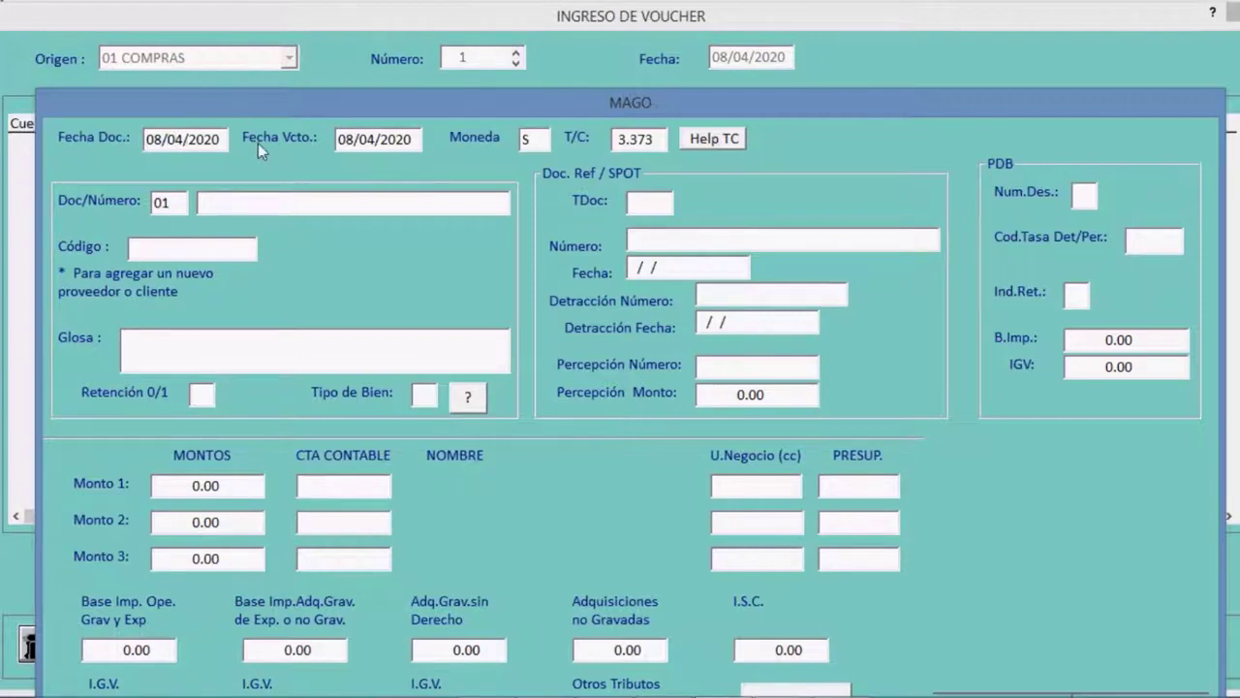
Step: Try 08/02/2020 as the document date and set it back to 08/04/2020
text(3)
key(Left)
text(2)
drag(431, 101, 434, 59)
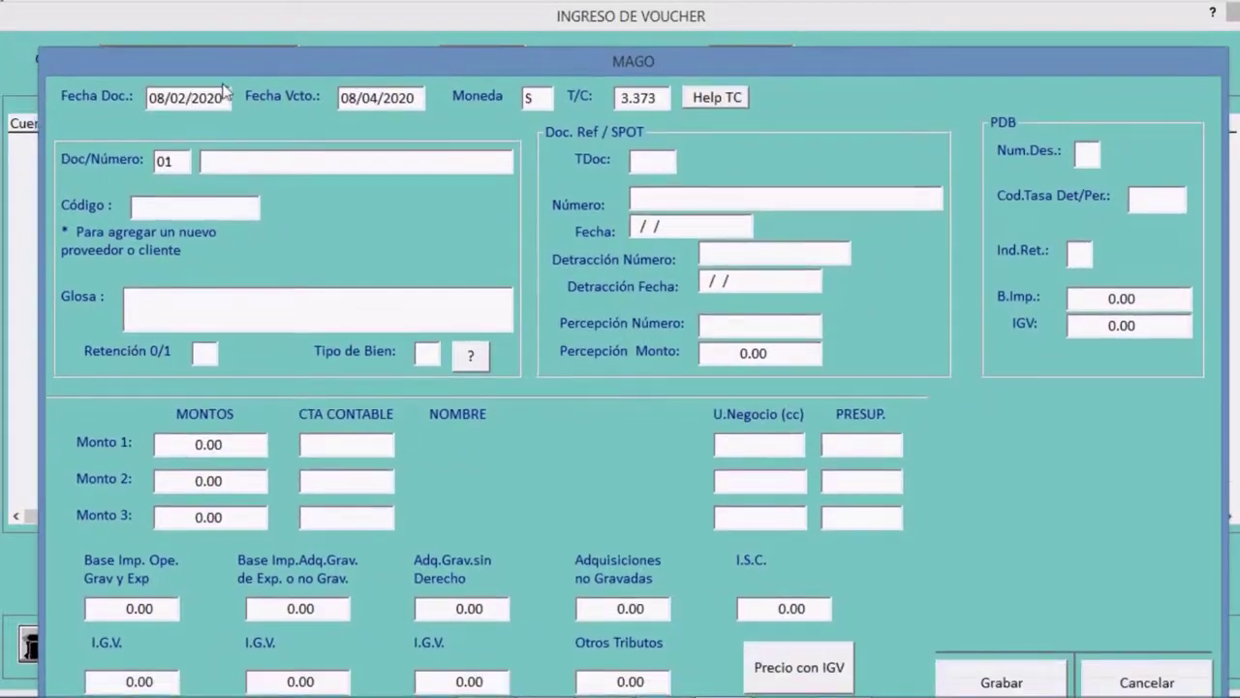
key(Left)
key(Left)
text(4)
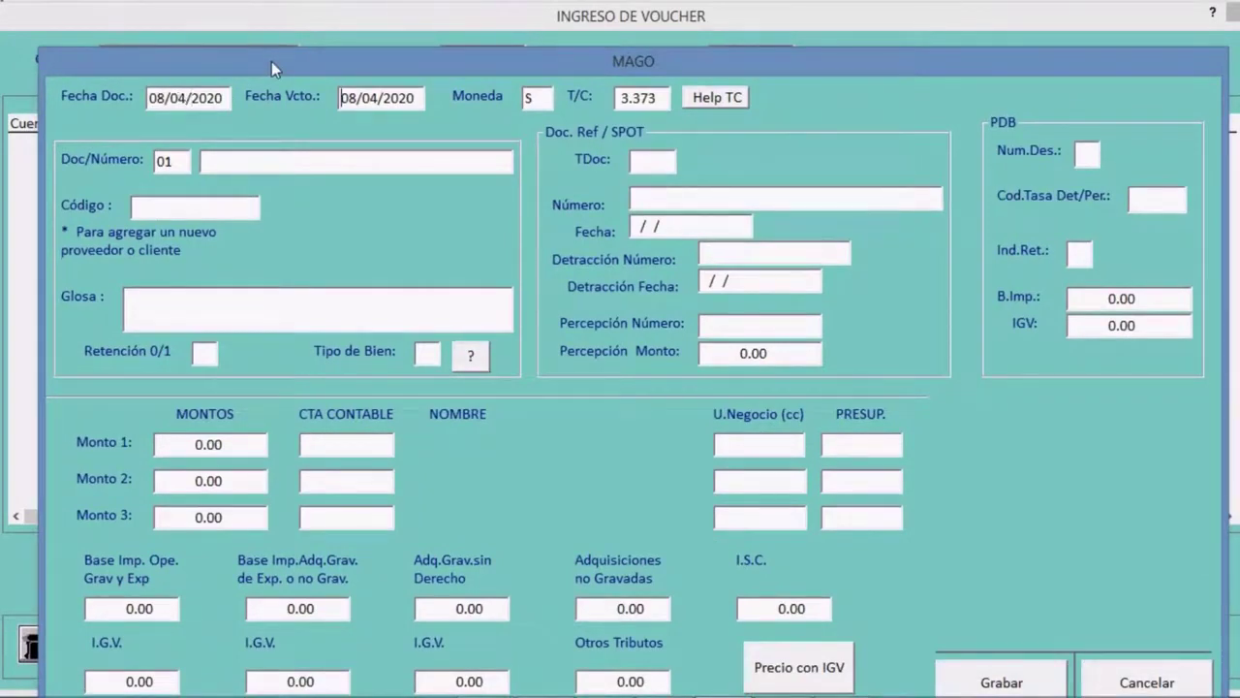
Step: Set the due date of the document to 08/05/2020
key(Right)
key(Right)
key(Right)
text(5)
key(Return)
Step: Try D as the currency and set it back to S
text(D)
key(shift+Tab)
key(BackSpace)
text(S)
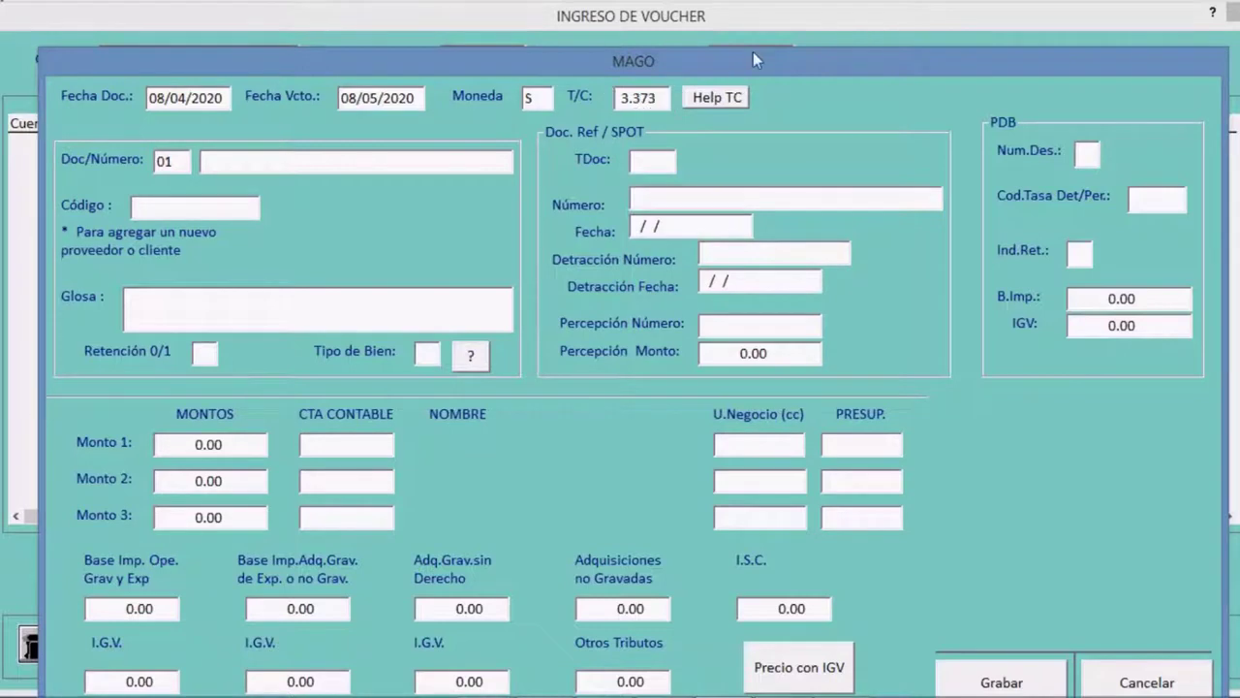
Step: Clear the document type code and examine the list of available document types
key(Tab)
key(Delete)
key(Delete)
key(Return)
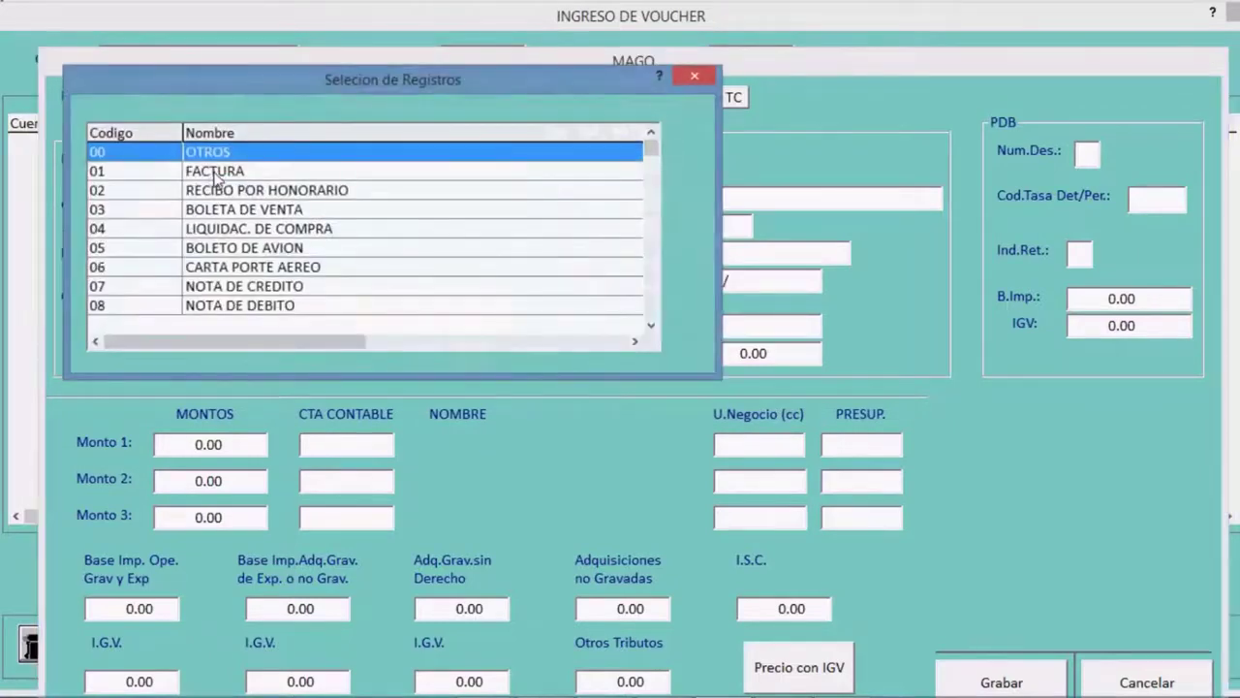
key(Down)
key(Down)
key(Down)
key(Down)
key(Down)
key(Down)
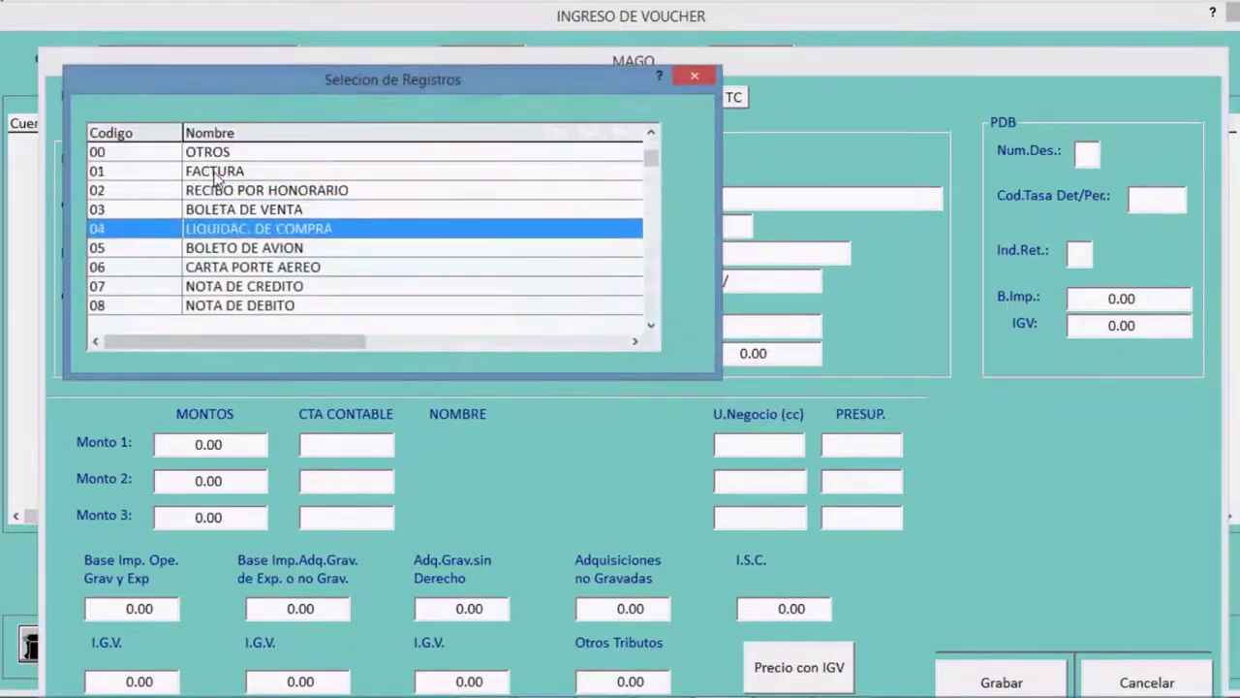
key(Down)
key(Down)
key(Down)
key(Down)
key(Down)
key(Down)
key(Down)
key(Down)
key(Down)
key(Down)
key(Down)
key(Down)
key(Down)
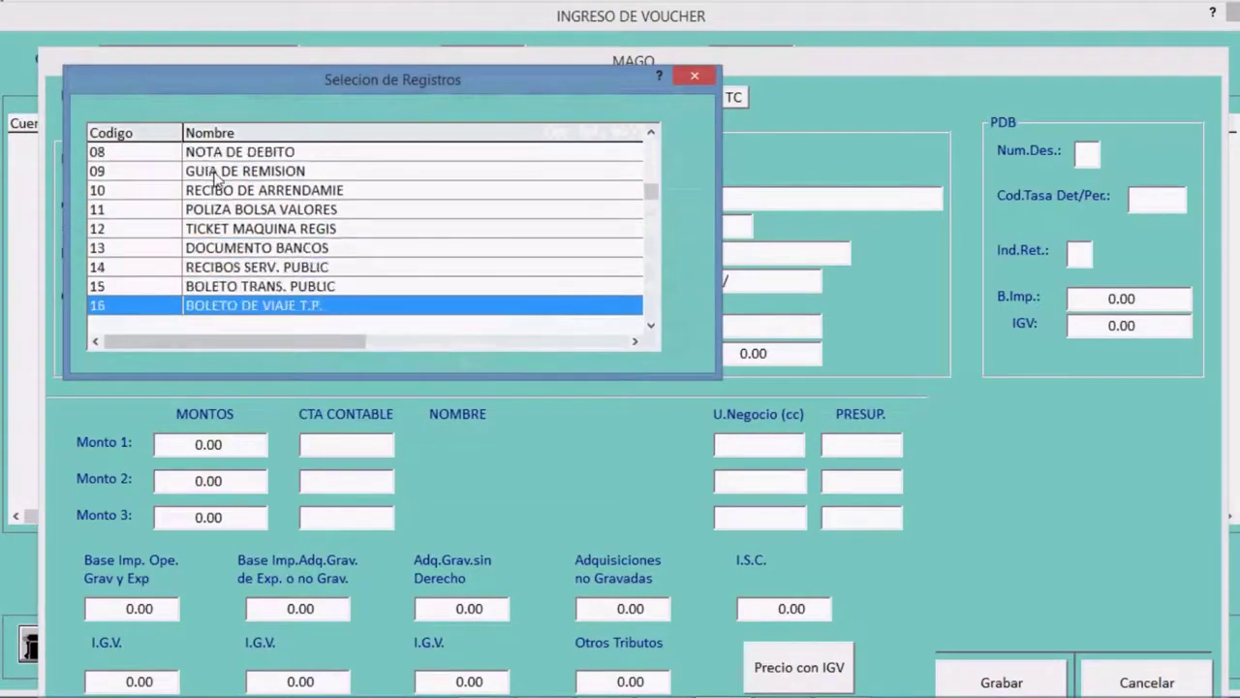
key(Down)
key(Up)
key(Up)
key(Up)
key(Up)
key(Up)
key(Up)
key(Up)
key(Up)
key(Up)
key(Up)
key(Up)
key(Up)
key(Up)
key(Up)
key(Up)
key(Up)
key(Up)
key(Up)
key(Up)
key(Up)
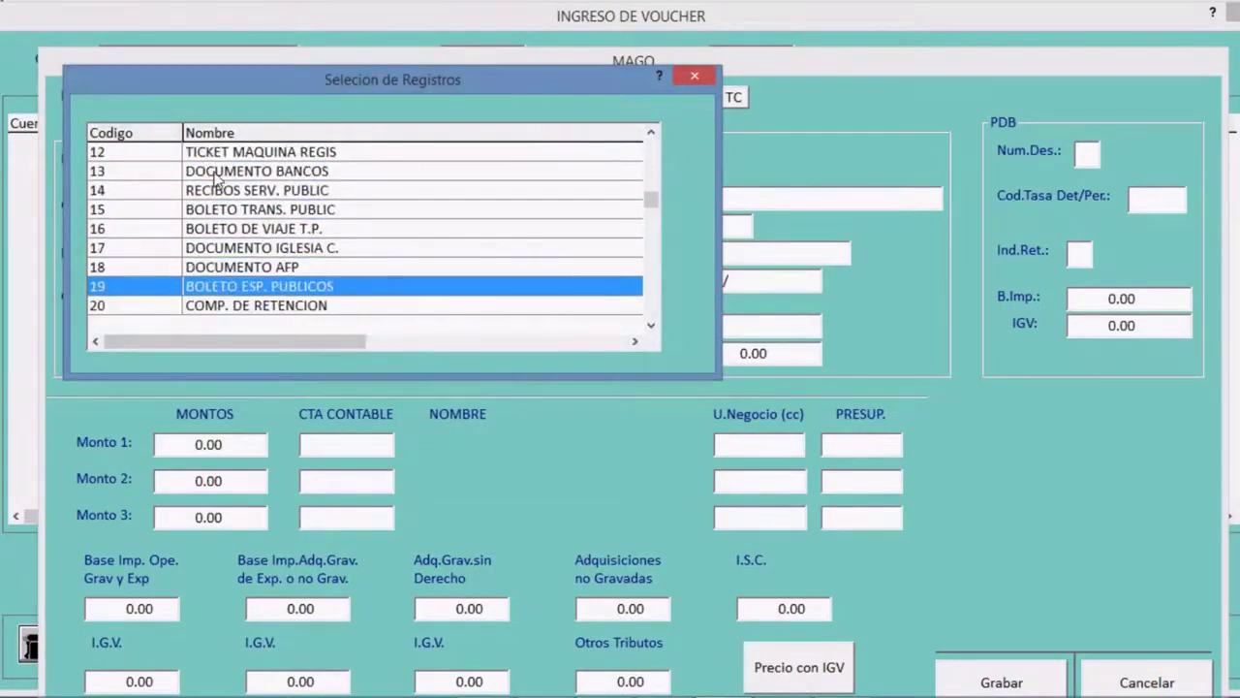
key(Down)
key(Down)
key(Down)
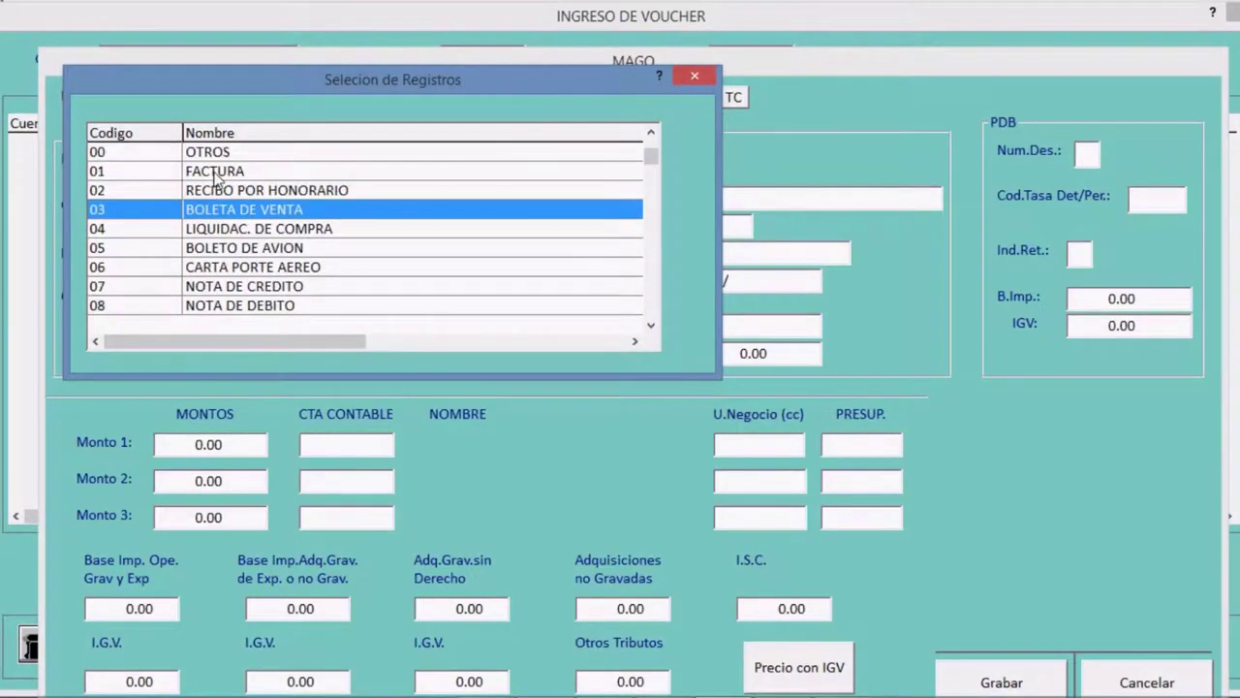
Step: Select 01 FACTURA as the document type
key(Up)
key(Up)
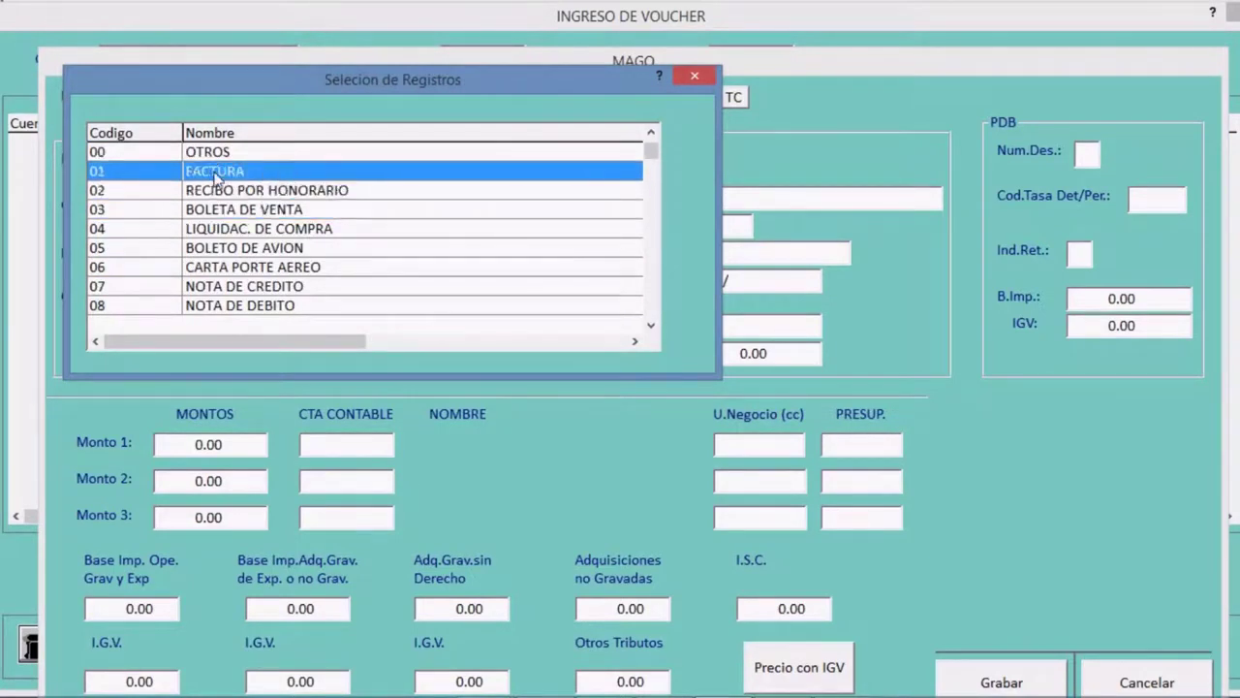
key(Return)
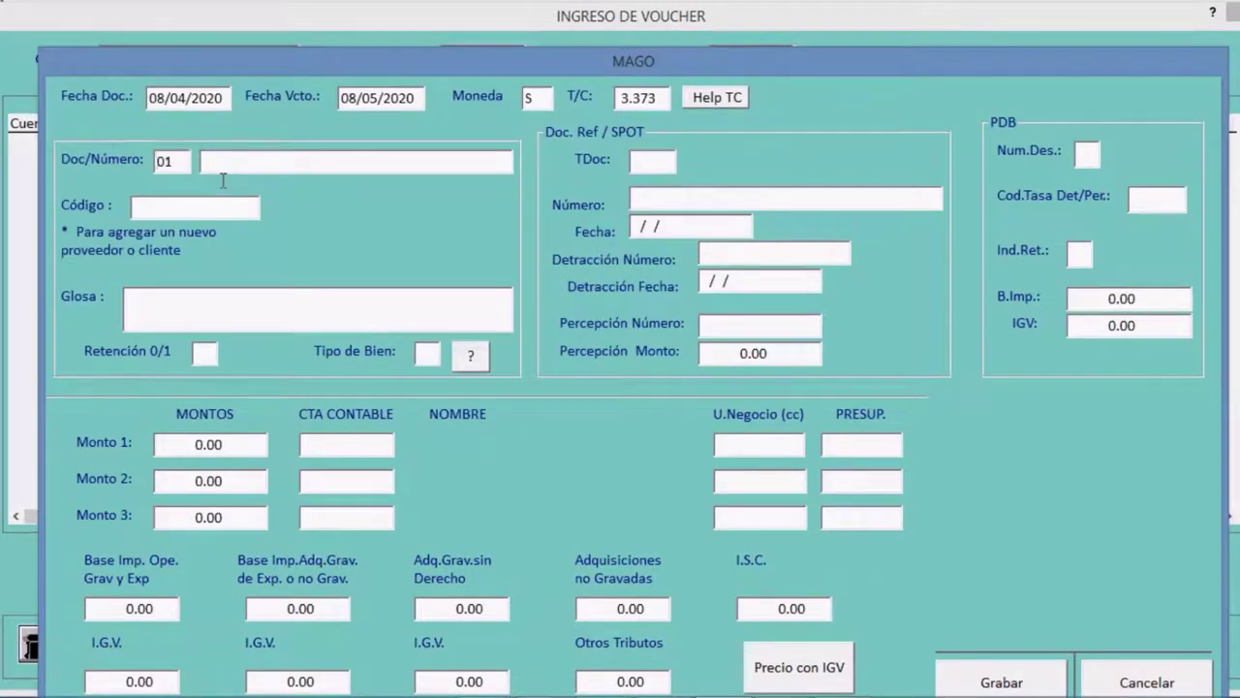
key(Return)
text(0001-6152232)
drag(236, 161, 207, 171)
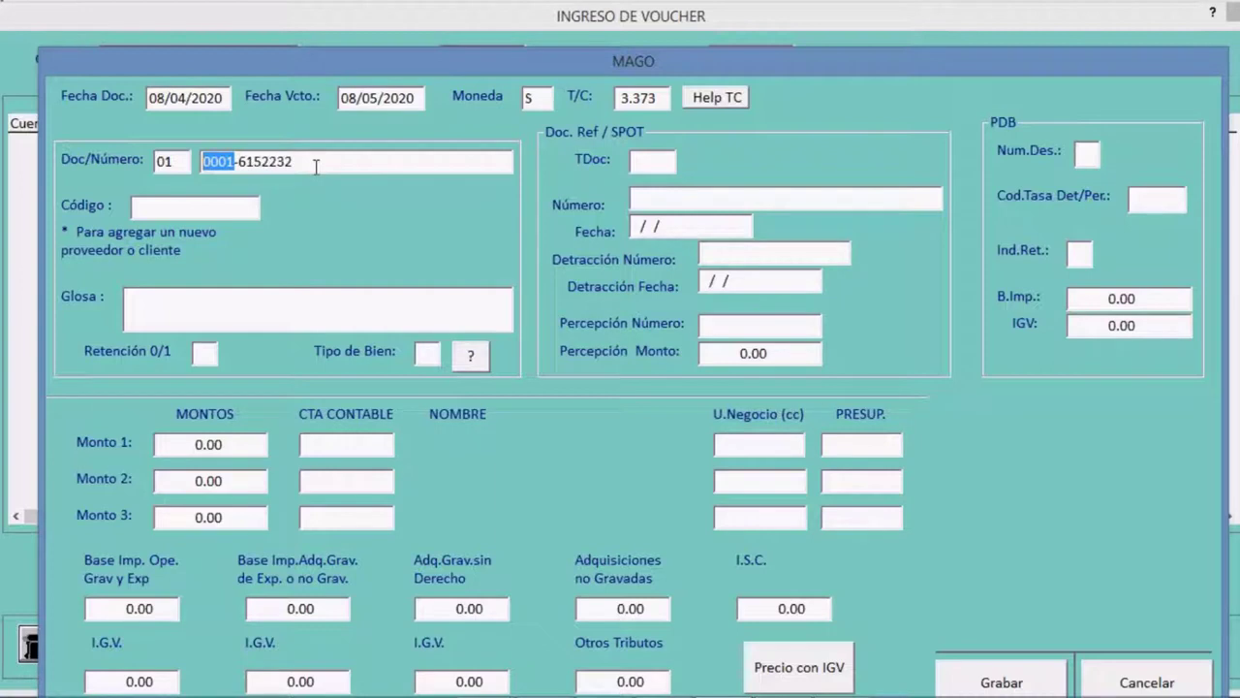
key(Right)
key(Return)
Step: Look up suppliers by codes beginning with 201 and choose BANCO DE CREDITO DEL PERÚ
text(20)
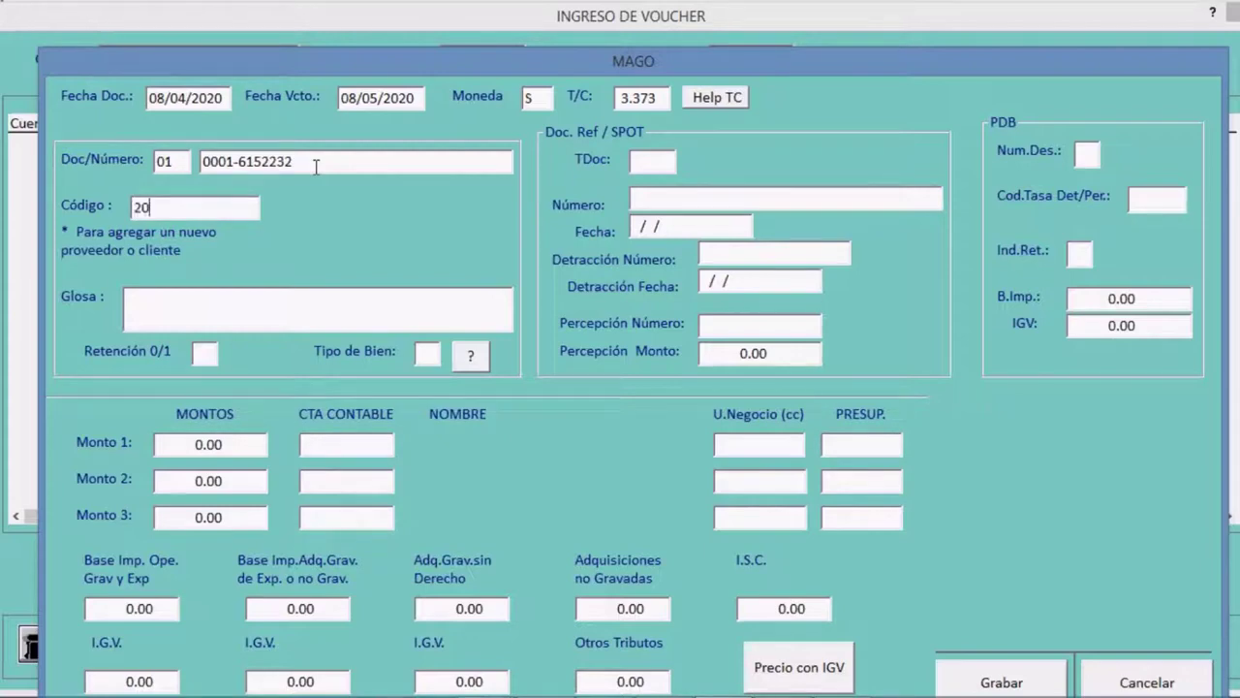
text(1)
key(Return)
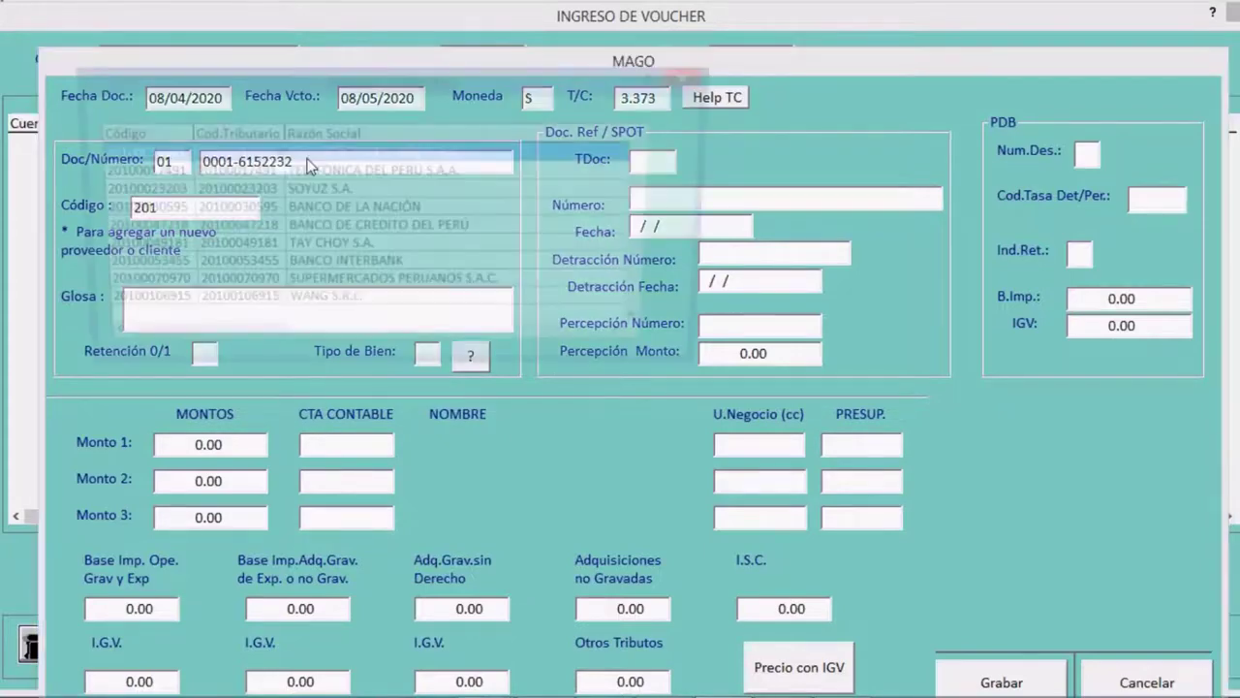
key(Down)
key(Down)
key(Down)
key(Down)
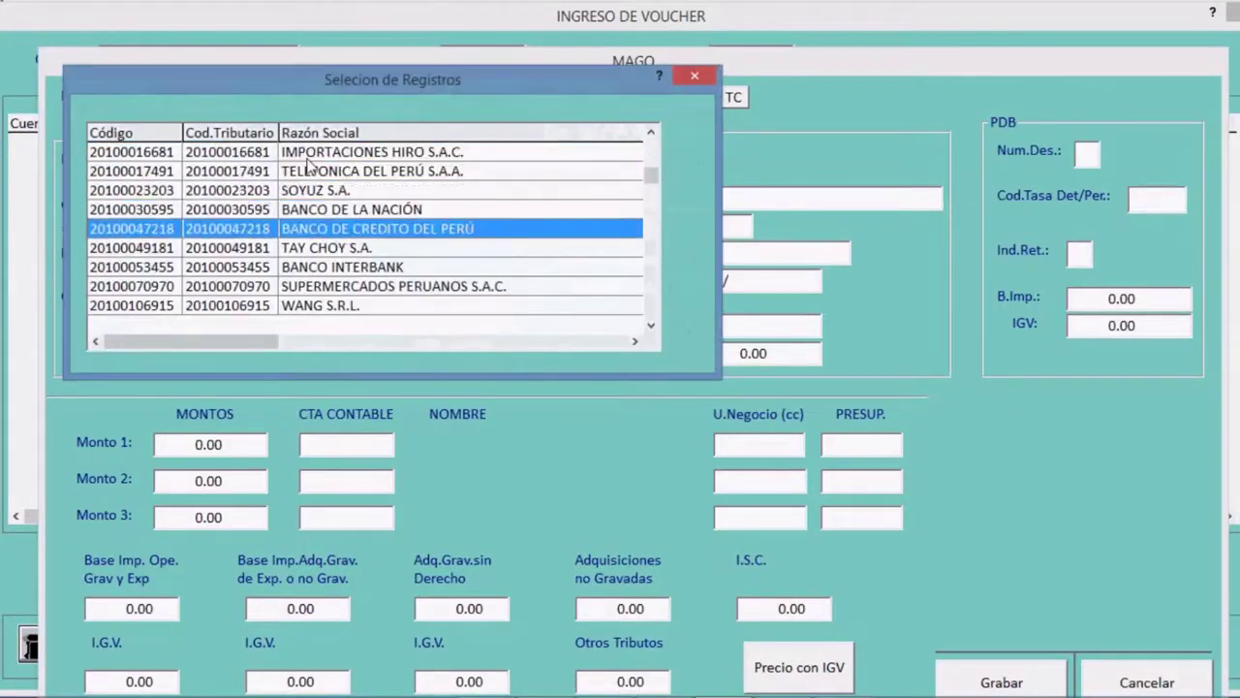
key(Return)
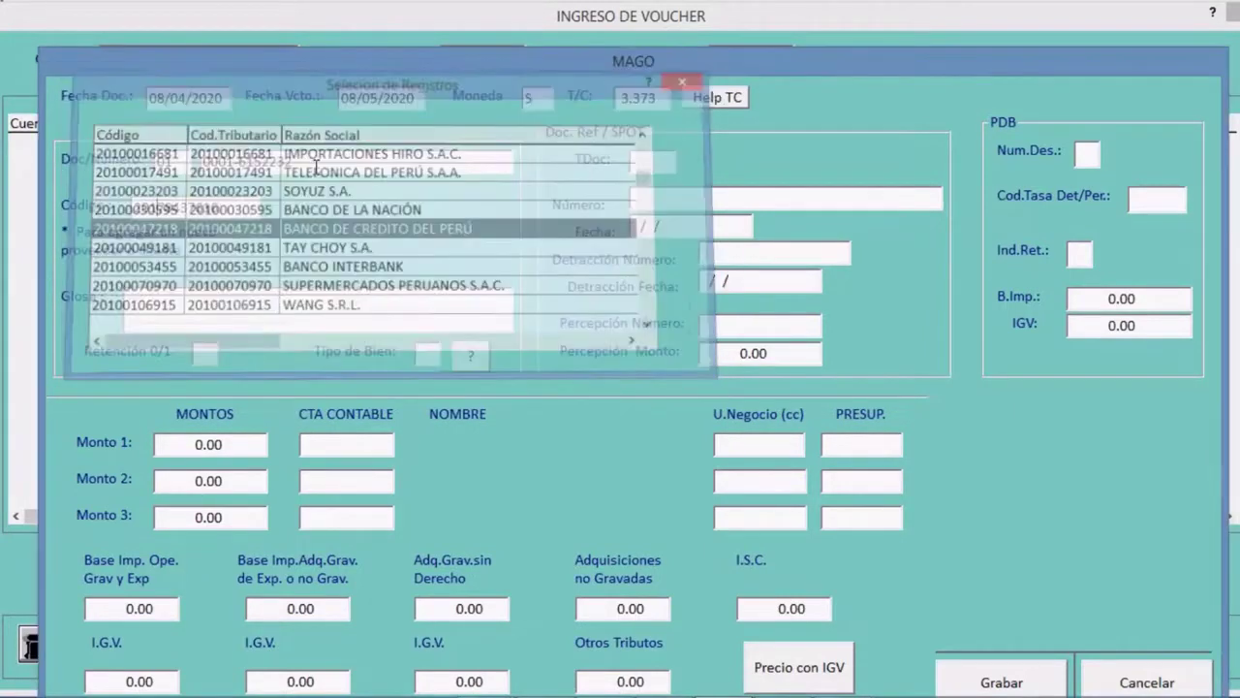
Step: Clear the supplier code, look up suppliers by SU instead and choose SUPERMERCADOS PERUANOS S.A.C
key(Delete)
key(Delete)
key(Delete)
key(Delete)
key(Delete)
key(Delete)
key(Delete)
key(Delete)
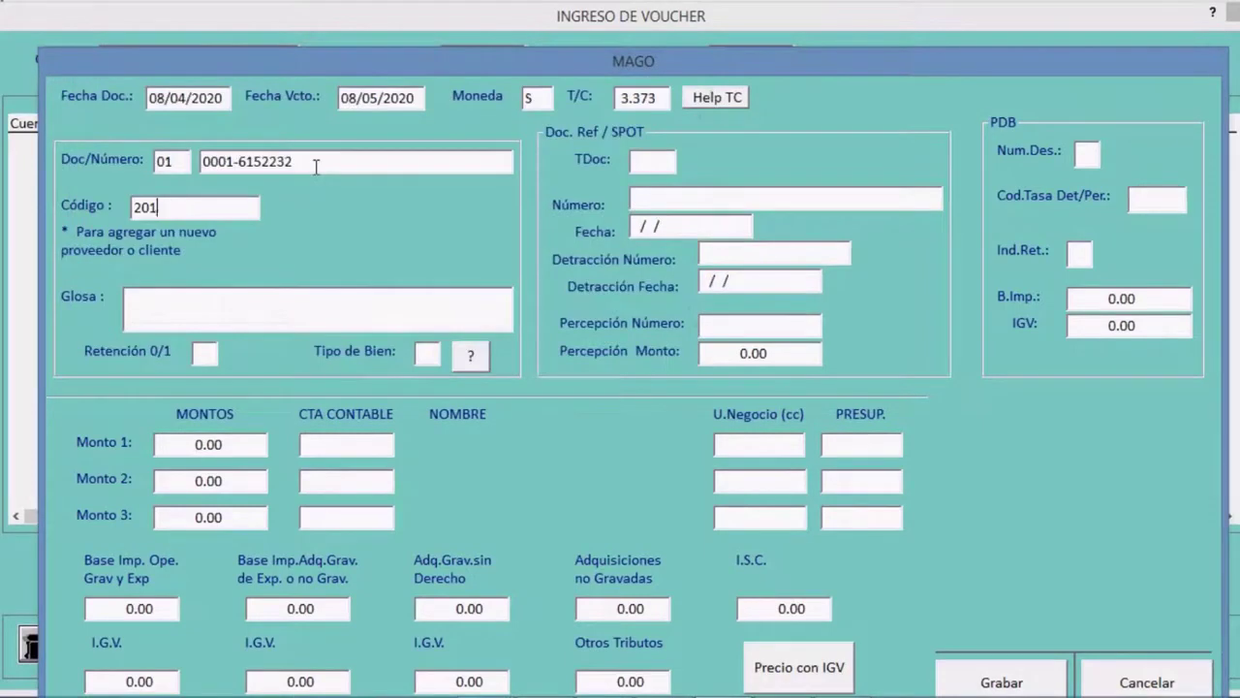
key(BackSpace)
key(BackSpace)
key(BackSpace)
text(SU)
key(Return)
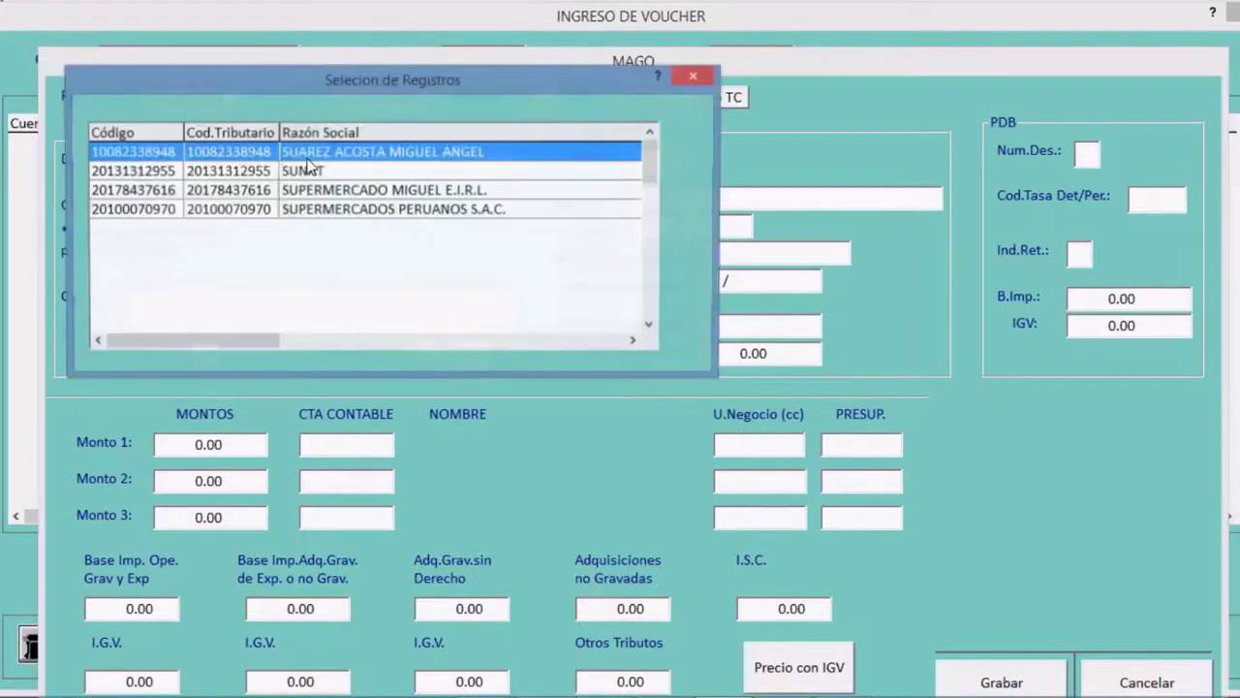
scroll(309, 167, right, 1)
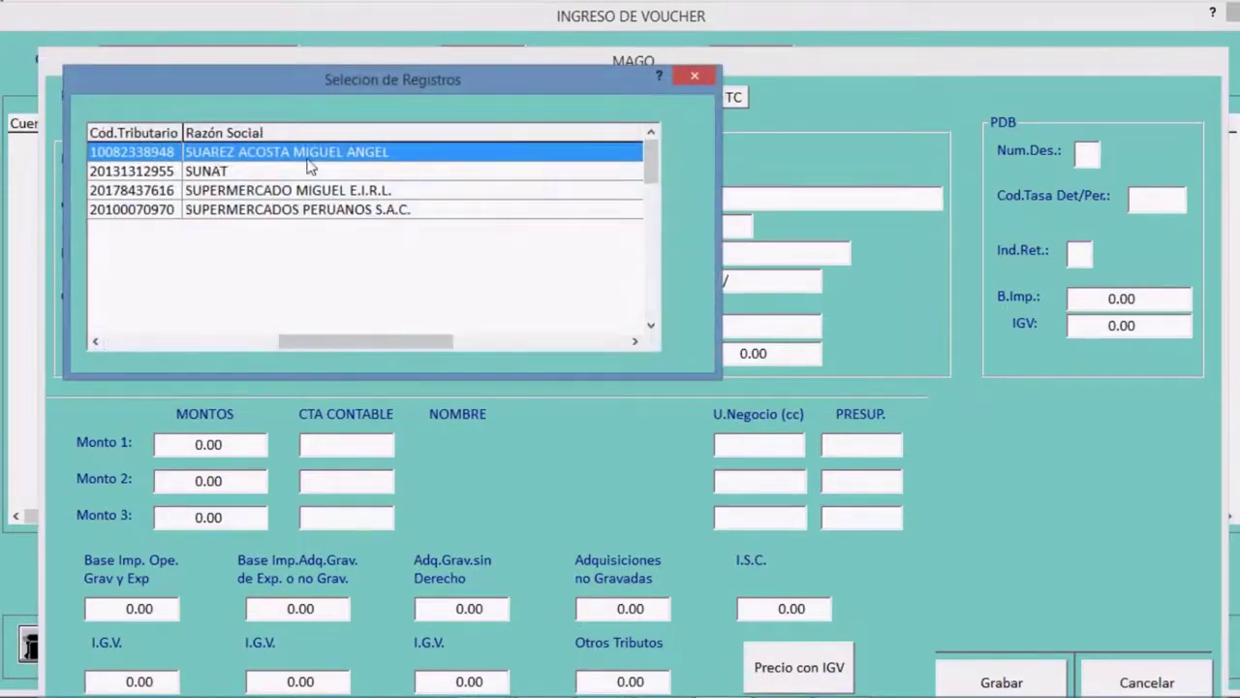
key(Down)
key(Down)
key(Down)
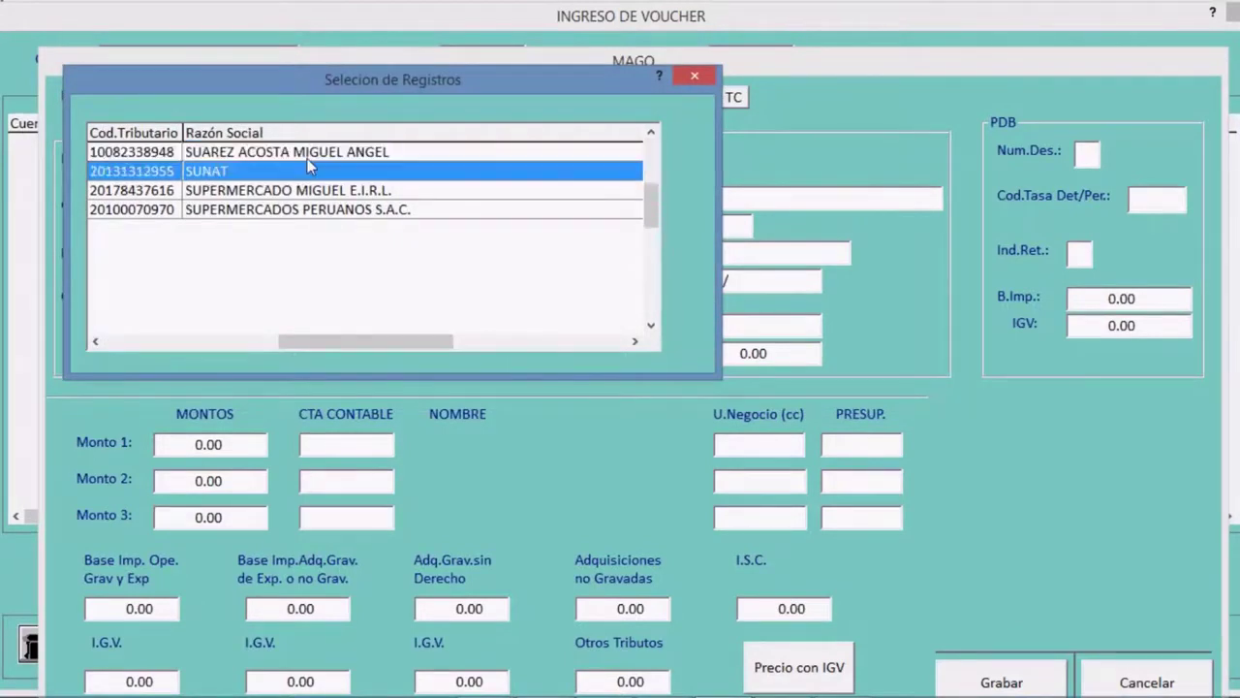
scroll(308, 167, left, 1)
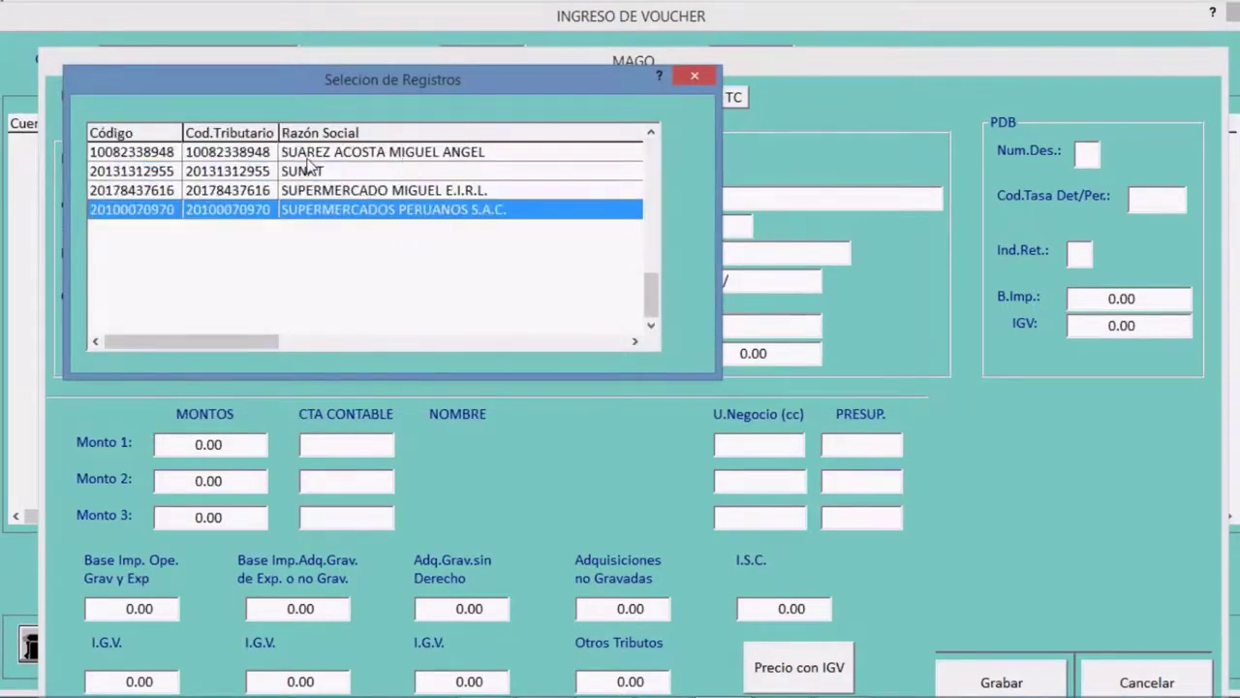
key(Return)
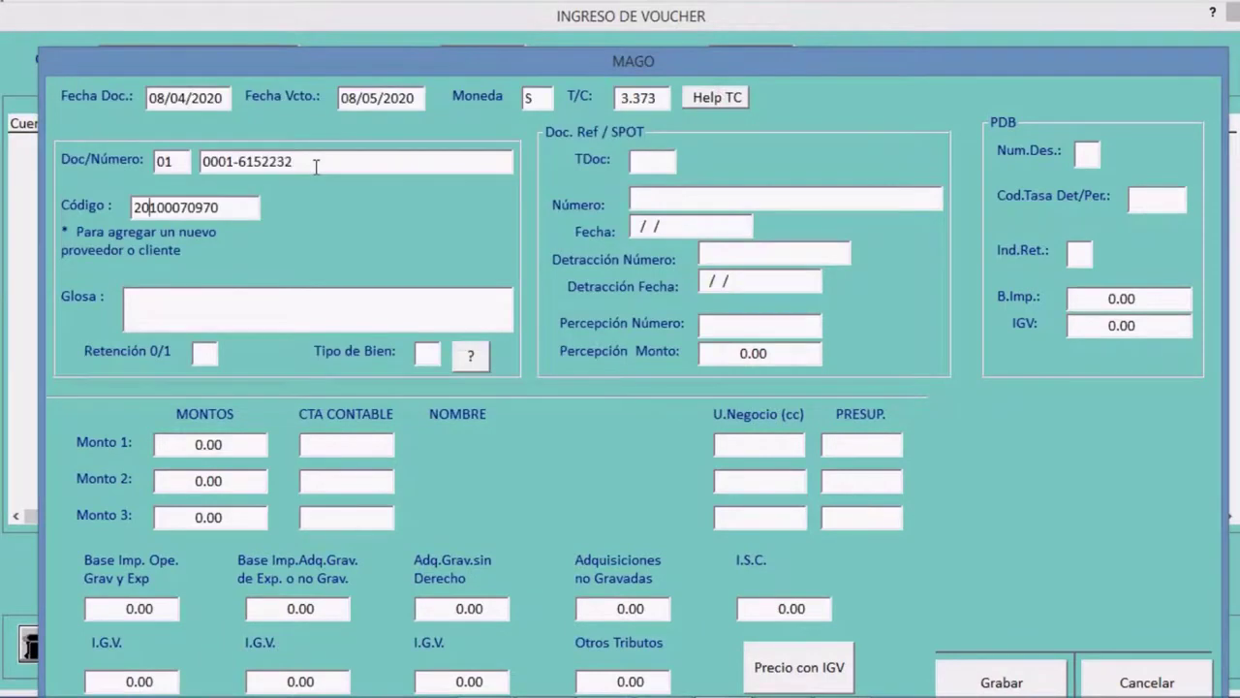
Step: Replace the supplier code with * to open the registration form for a new supplier
key(Delete)
key(Delete)
key(Delete)
key(Delete)
key(Delete)
key(Delete)
key(Delete)
key(Delete)
key(Delete)
key(BackSpace)
key(BackSpace)
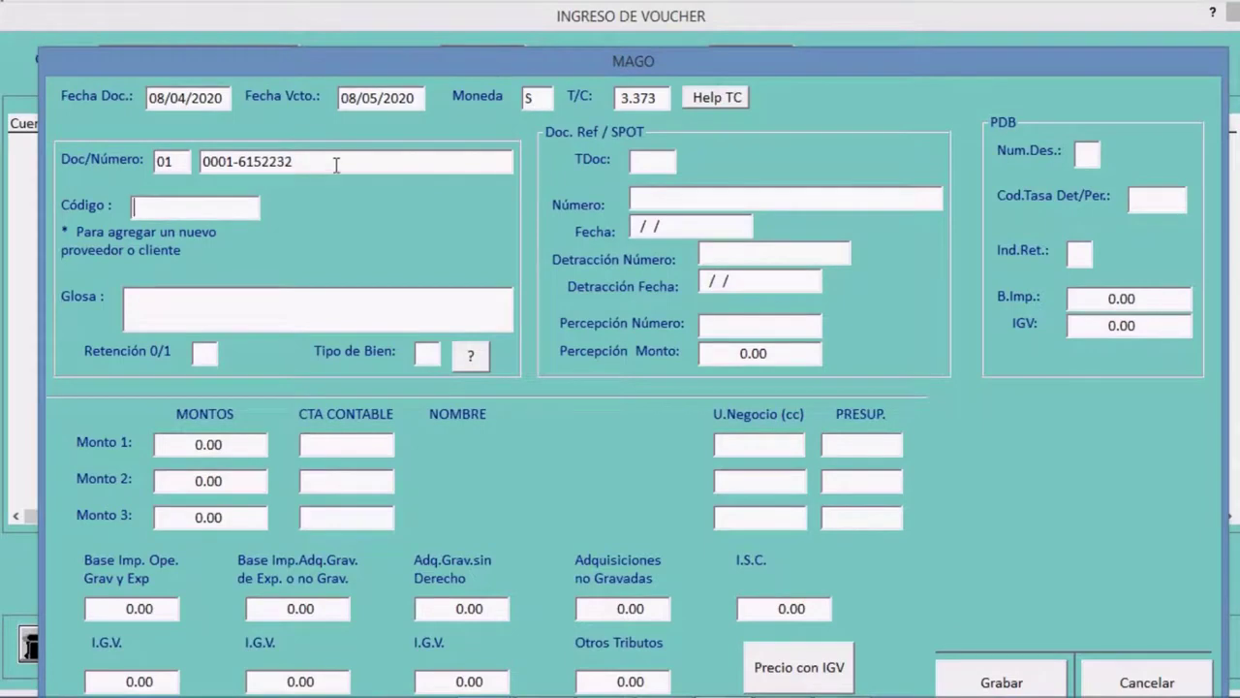
text(*)
key(Return)
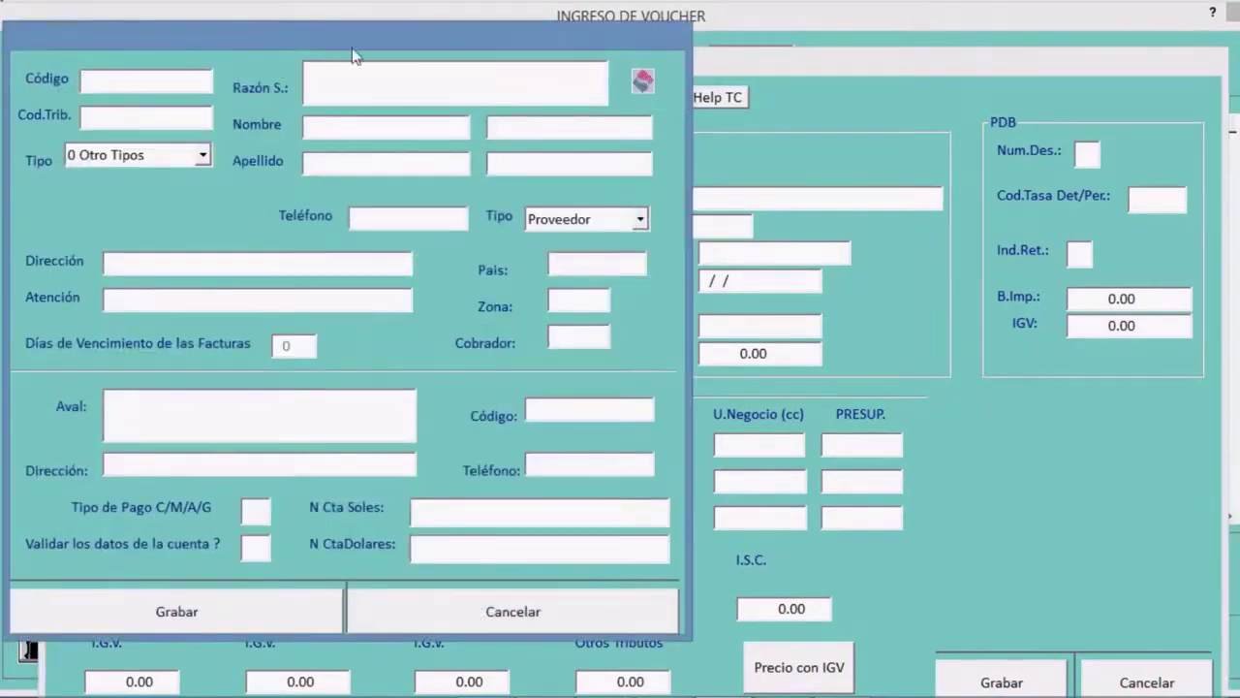
Step: Cancel the new-supplier registration, look up suppliers by SU and choose SUPERMERCADOS PERUANOS S.A.C
drag(411, 53, 584, 35)
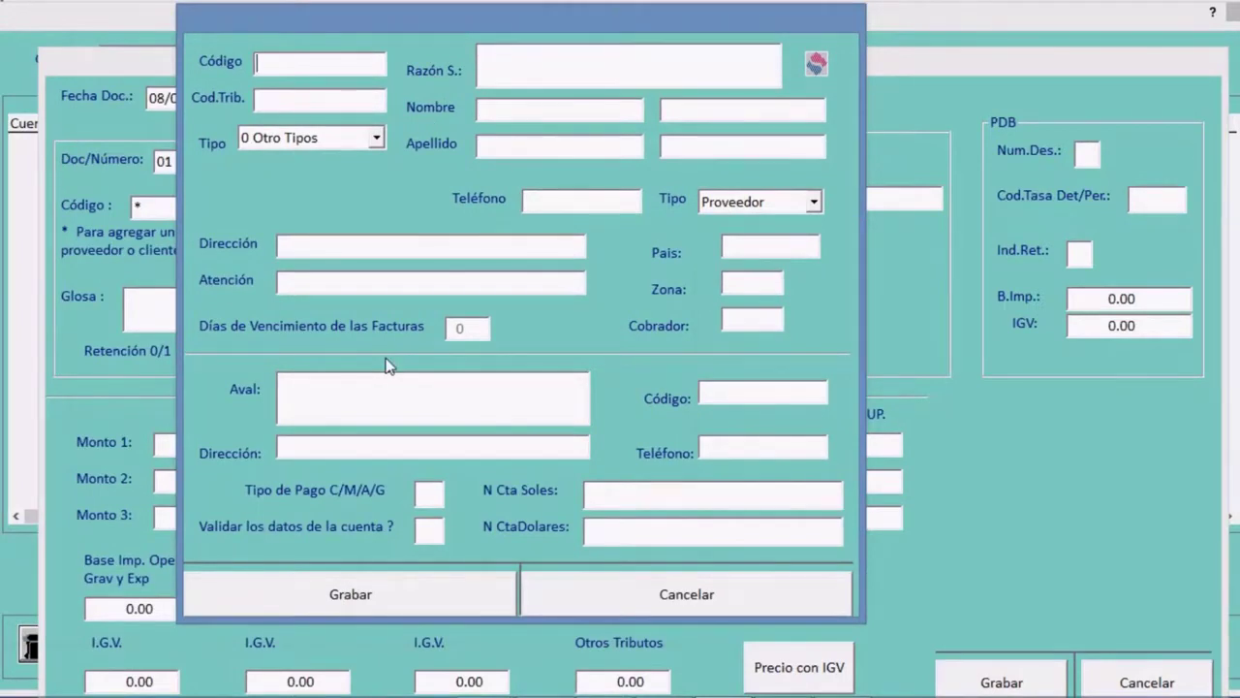
click(602, 593)
text(SU)
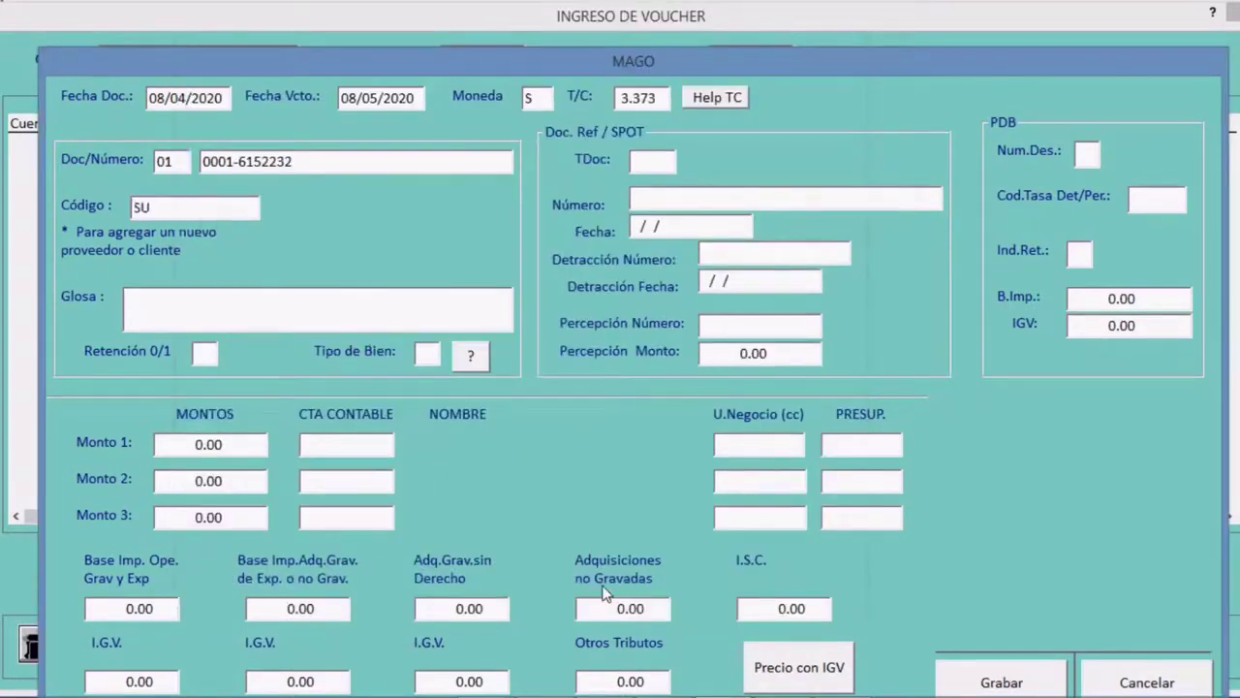
key(Return)
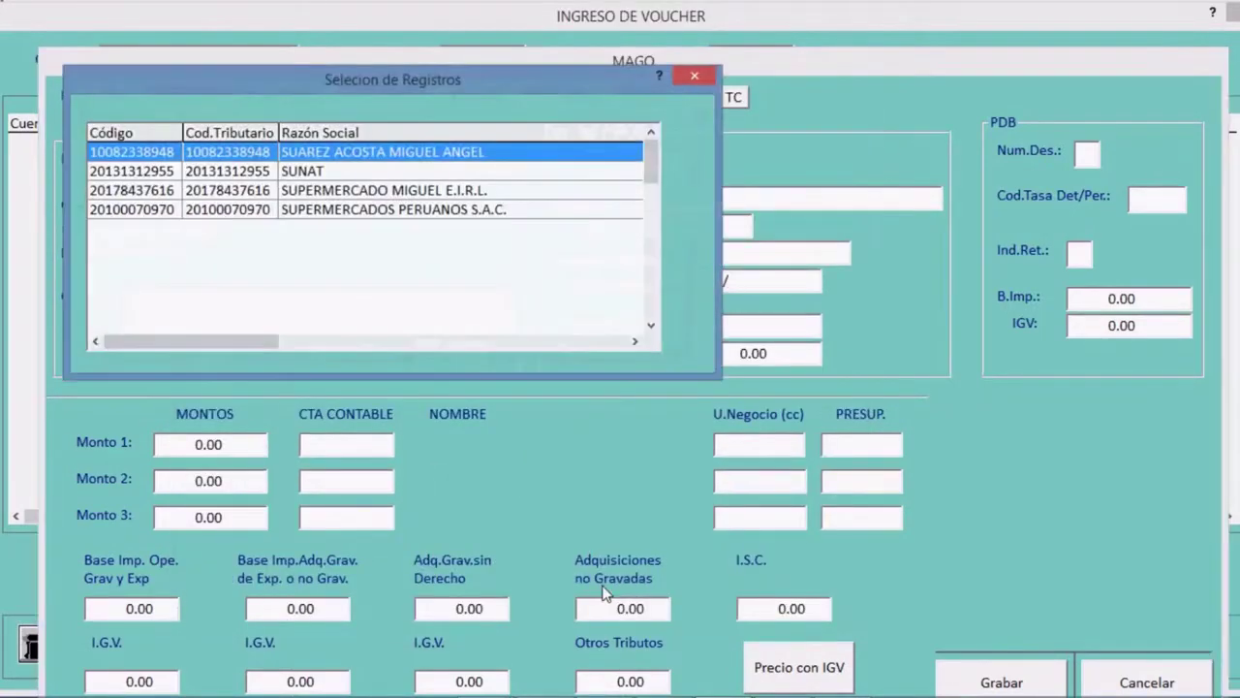
key(Down)
key(Down)
key(Down)
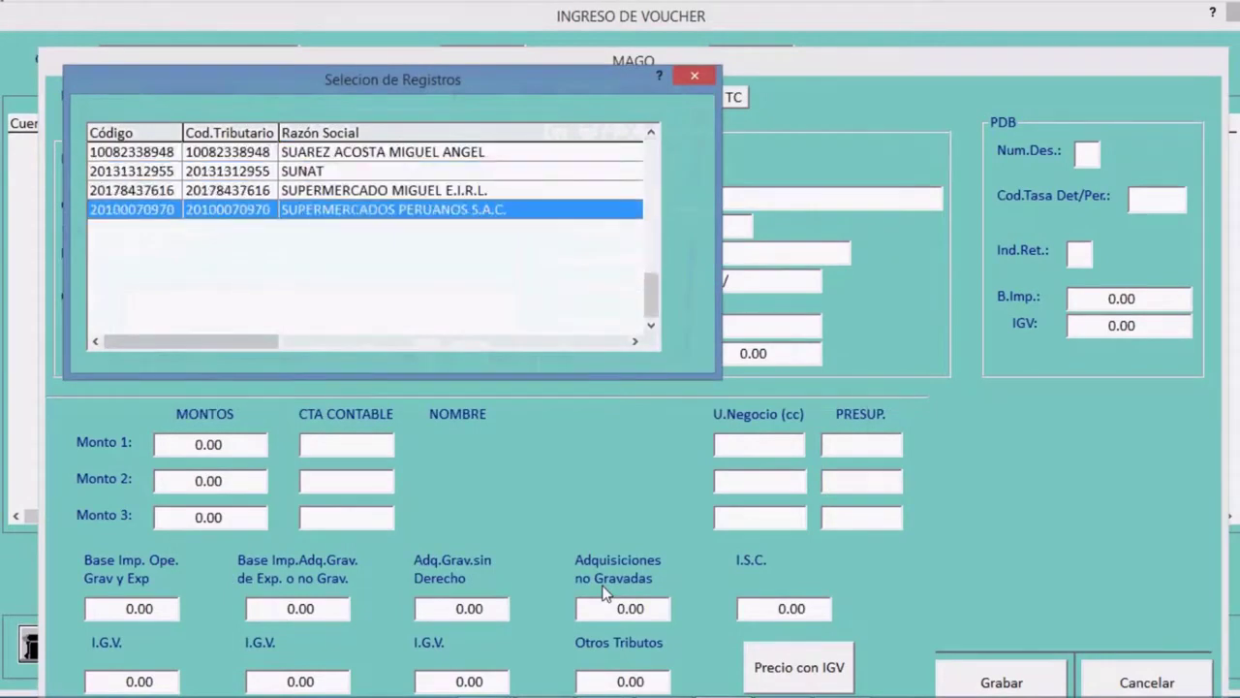
key(Return)
key(Return)
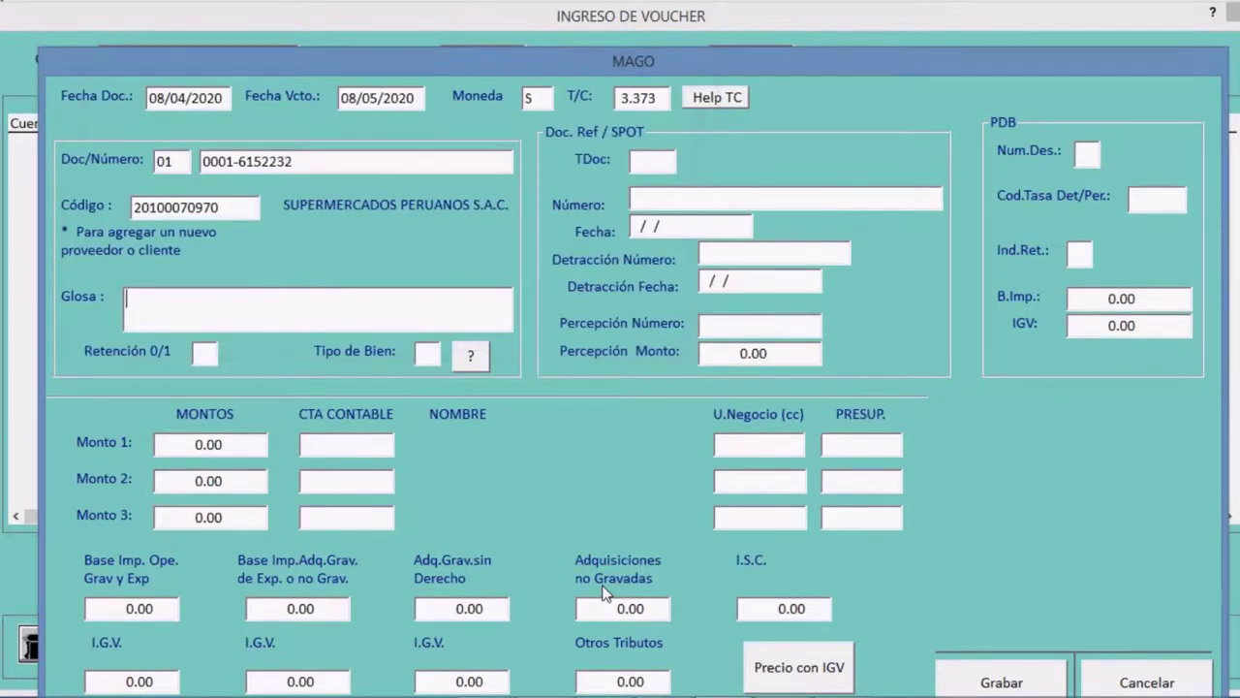
Step: Enter GASTOS PUBLICITARIOS as the invoice's description (Glosa) and leave the withholding field blank
text(GASTOS PUBÑ)
key(BackSpace)
text(L)
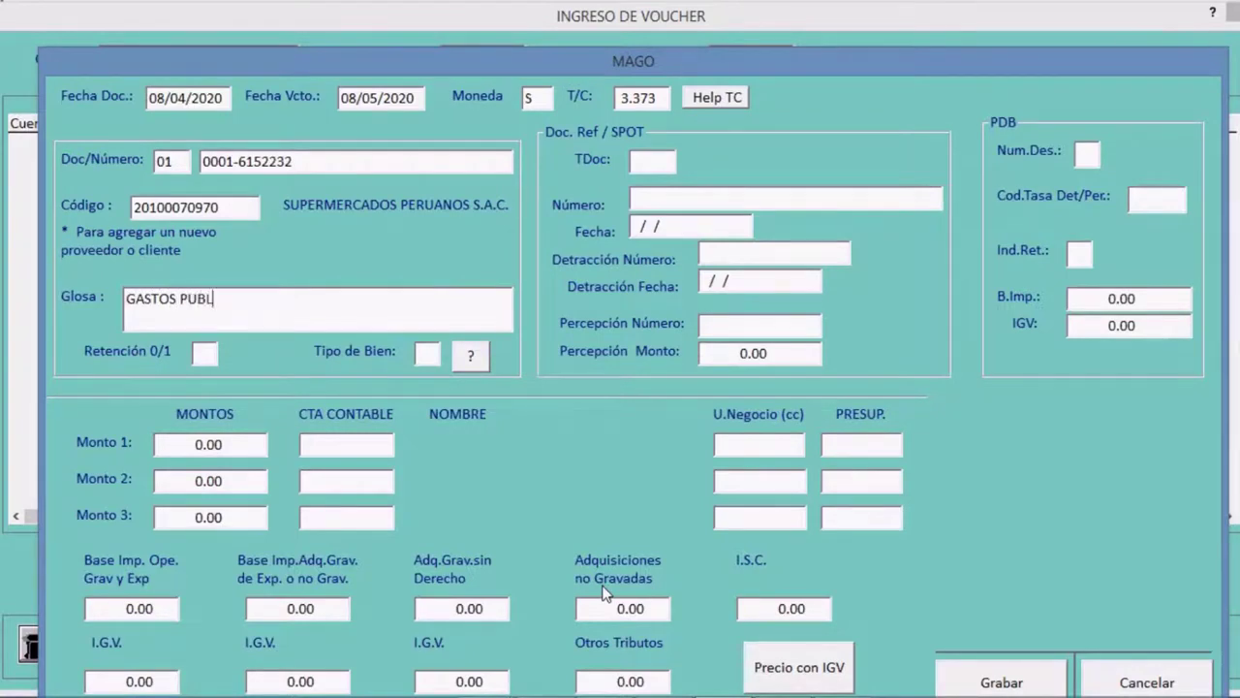
text(ICITARIOS)
key(Tab)
key(Tab)
Step: Consult the list of goods type codes and set the Tipo de Bien to 5
click(471, 359)
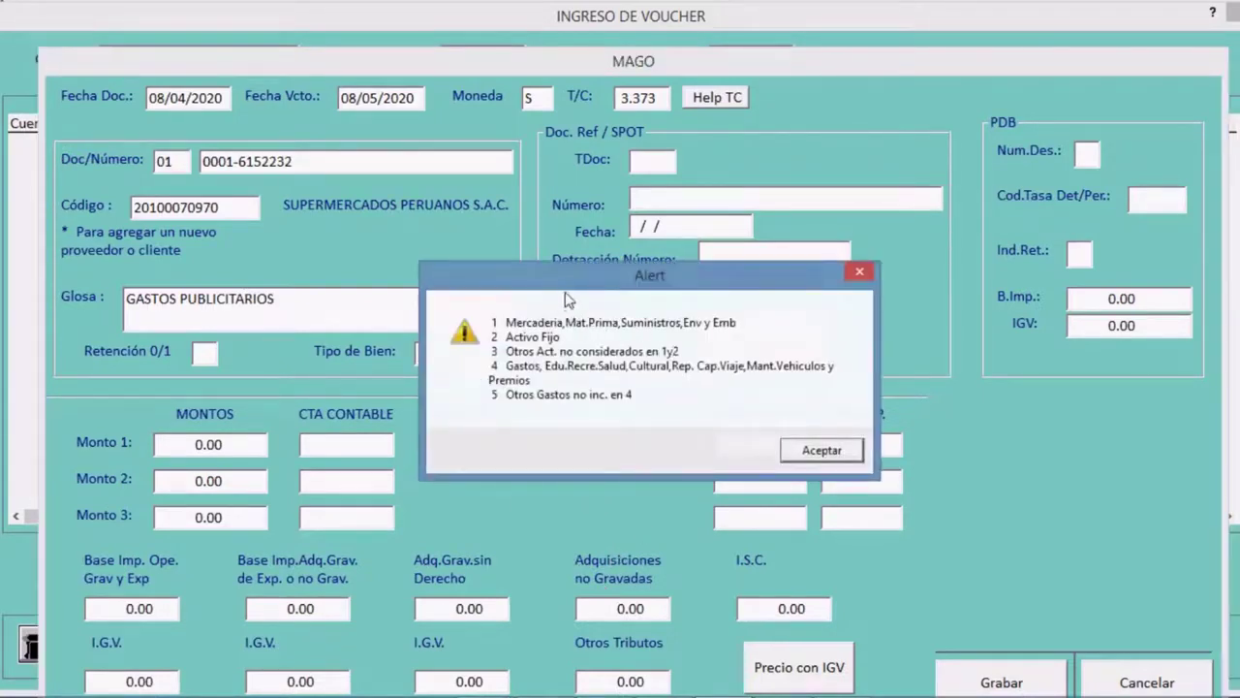
drag(643, 274, 755, 260)
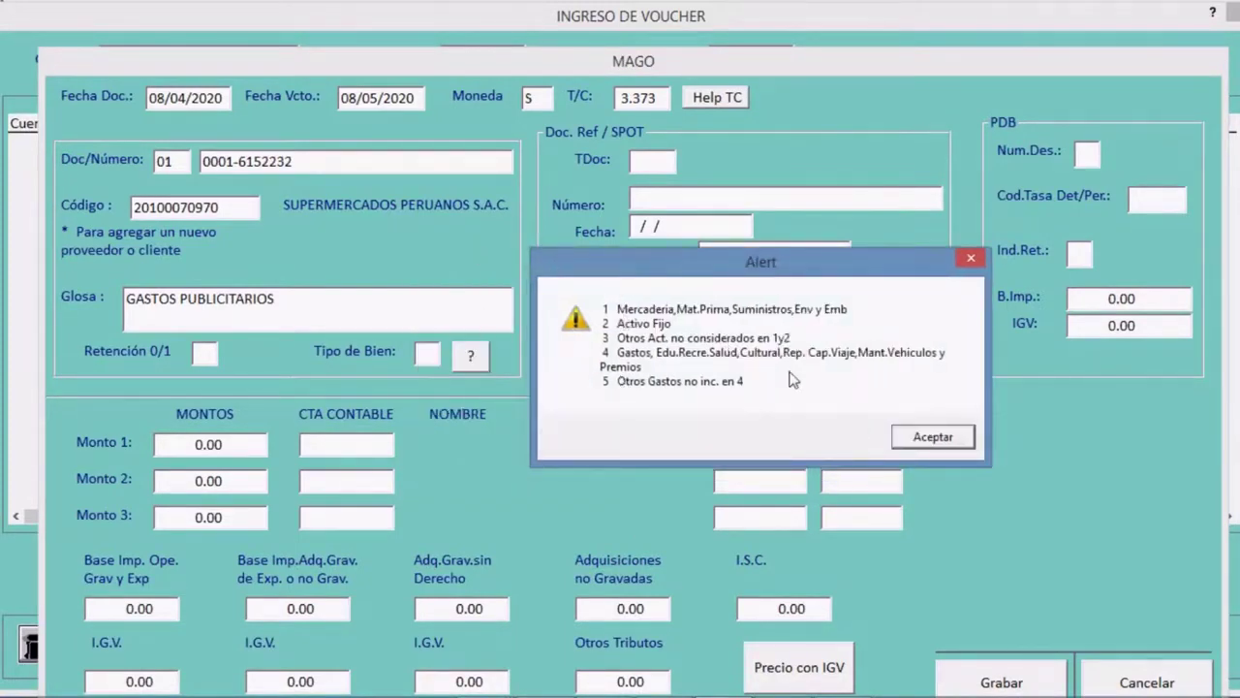
key(Return)
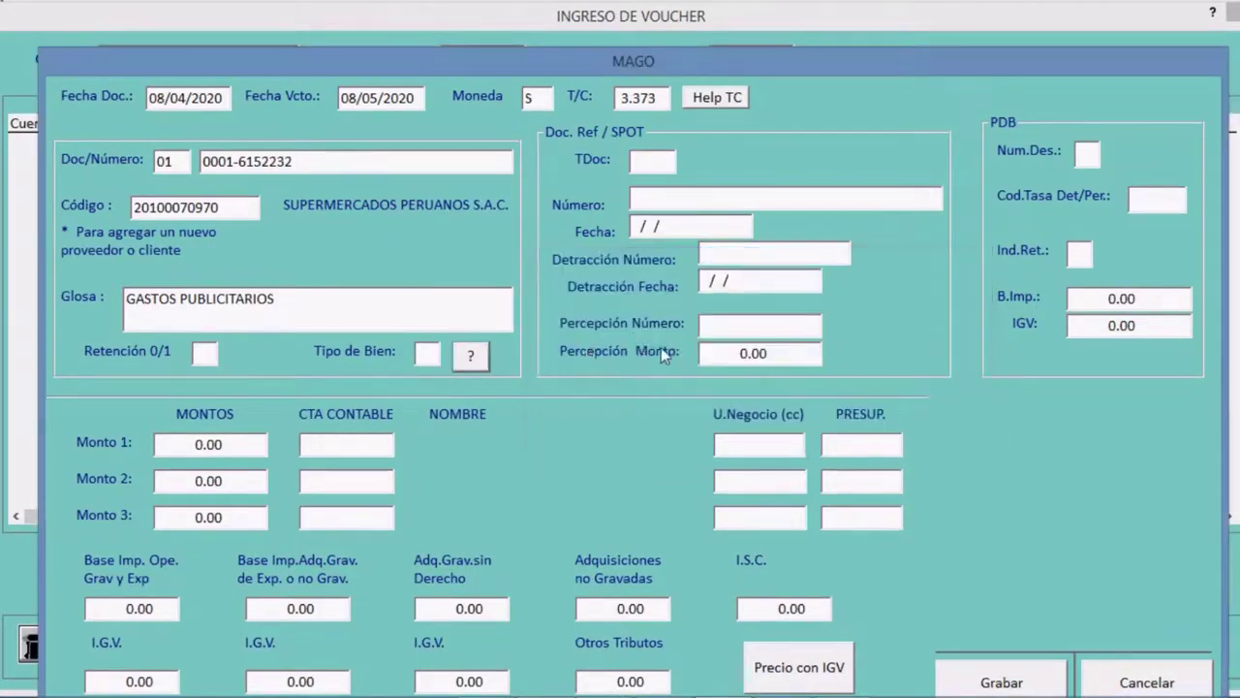
click(432, 351)
text(5)
Step: Set the first amount (Monto 1) to 500.00 and continue to its ledger account
click(175, 446)
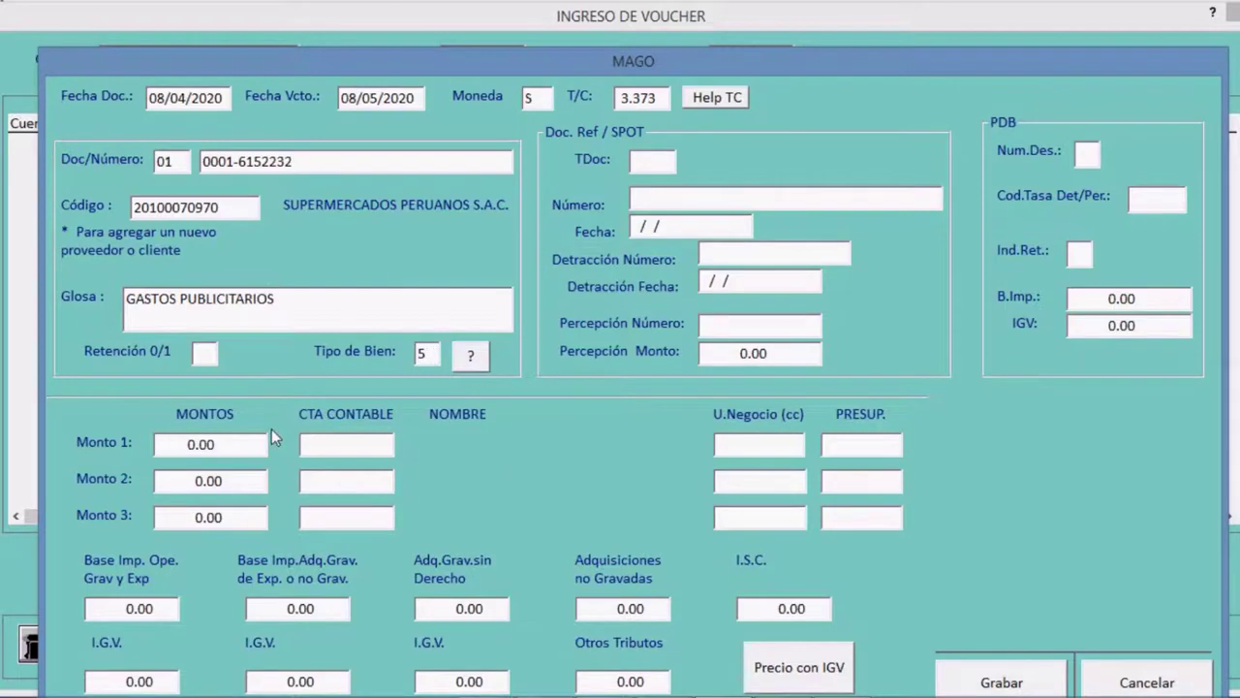
text(500 .)
key(Return)
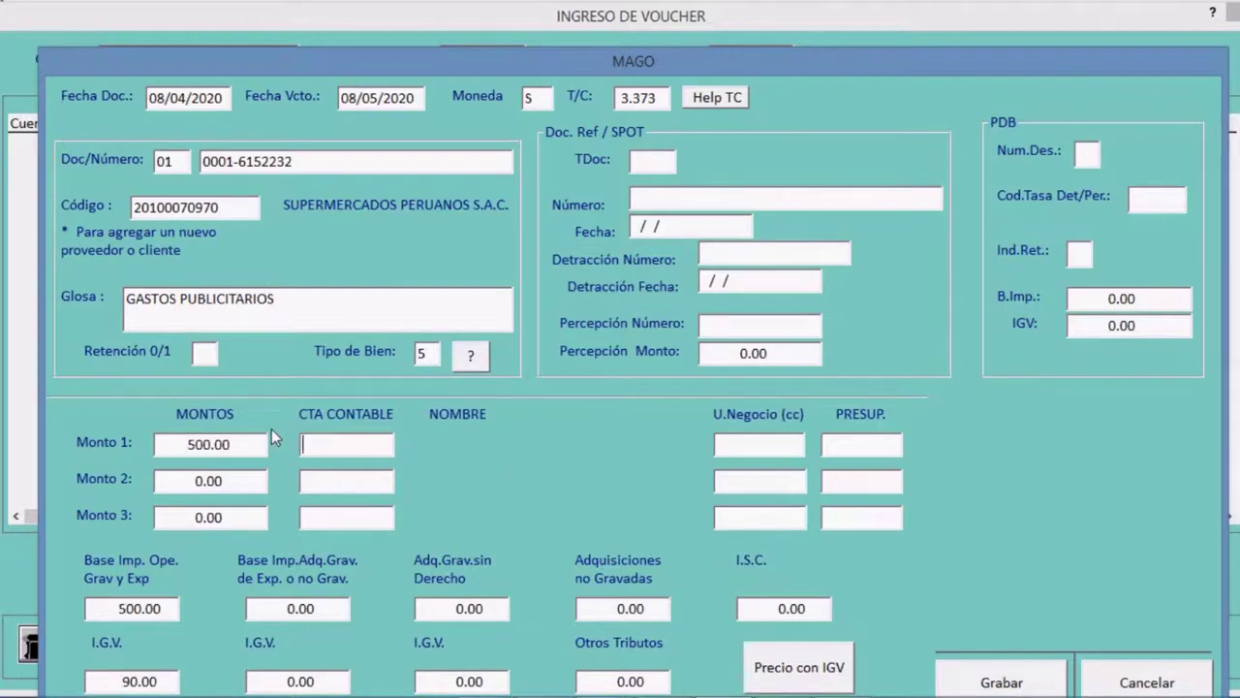
Step: Look up accounts beginning with 63 and assign 6324 Mercadotecnia to the first amount
text(63)
key(Return)
key(Down)
key(Down)
key(Down)
key(Down)
key(Down)
key(Down)
key(Down)
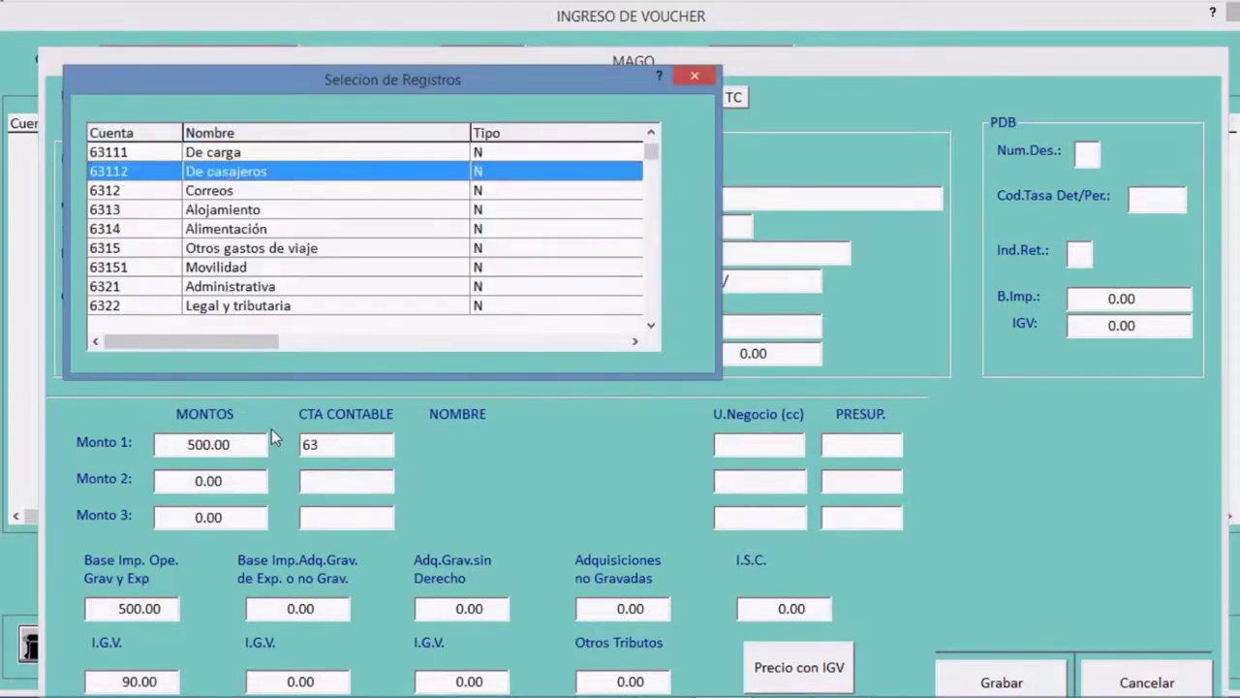
key(Down)
key(Down)
key(Down)
key(Down)
key(Down)
key(Down)
key(Down)
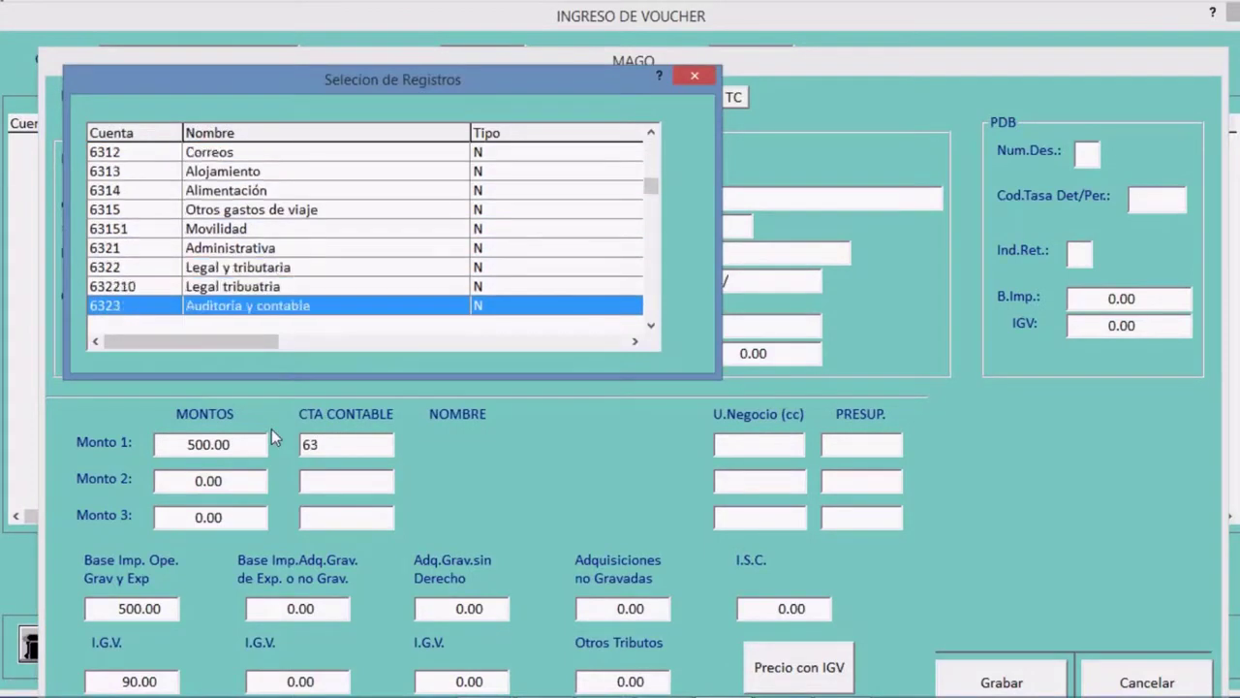
key(Up)
key(Up)
key(Up)
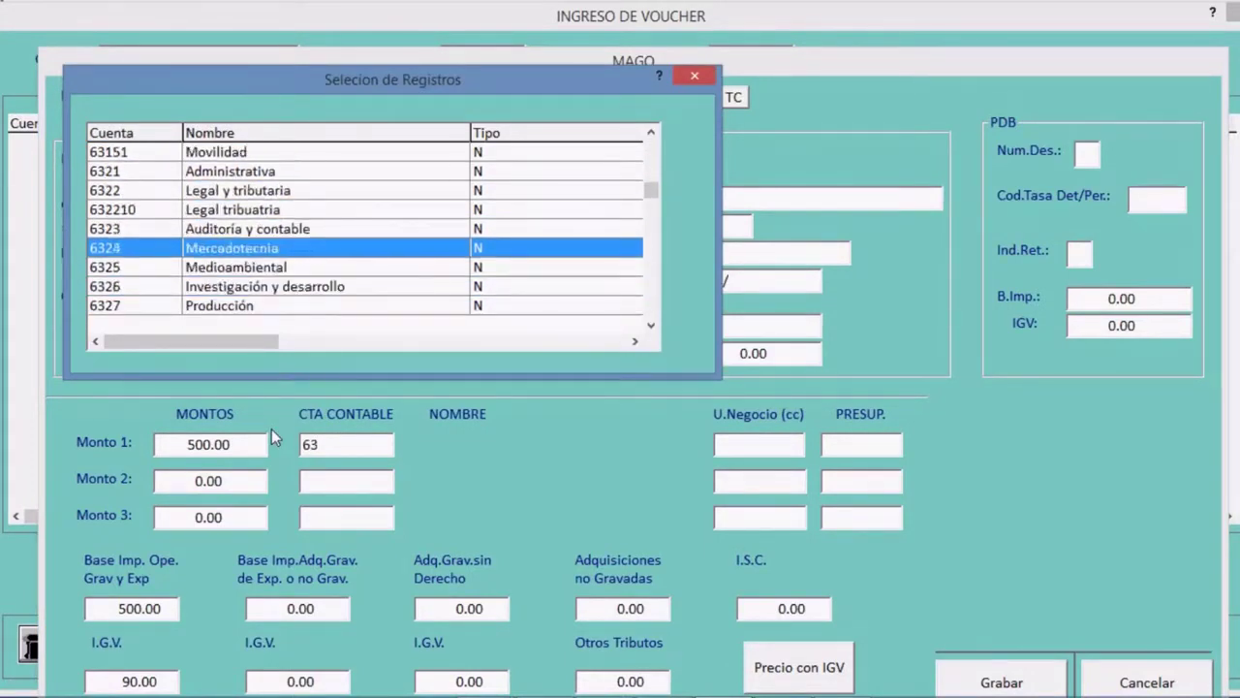
key(Return)
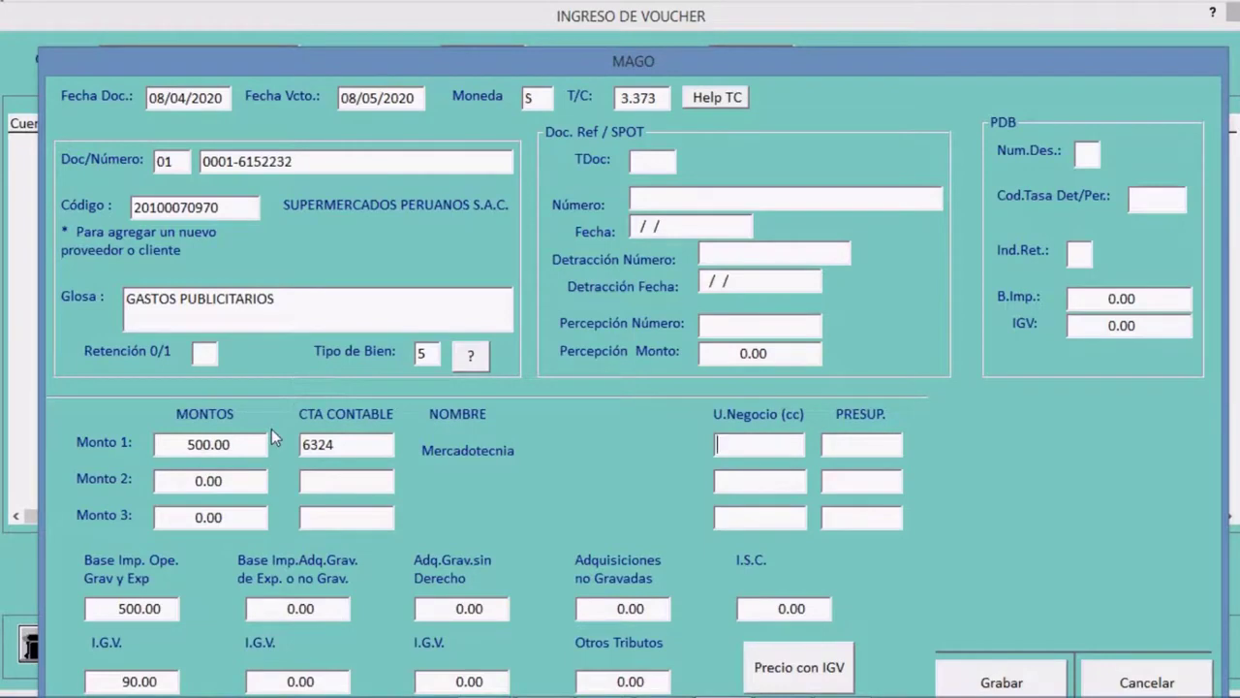
Step: Look up business units beginning with 1 and assign 1001 PROYECTO TRUJILLO to the first amount
text(0)
key(BackSpace)
text(1)
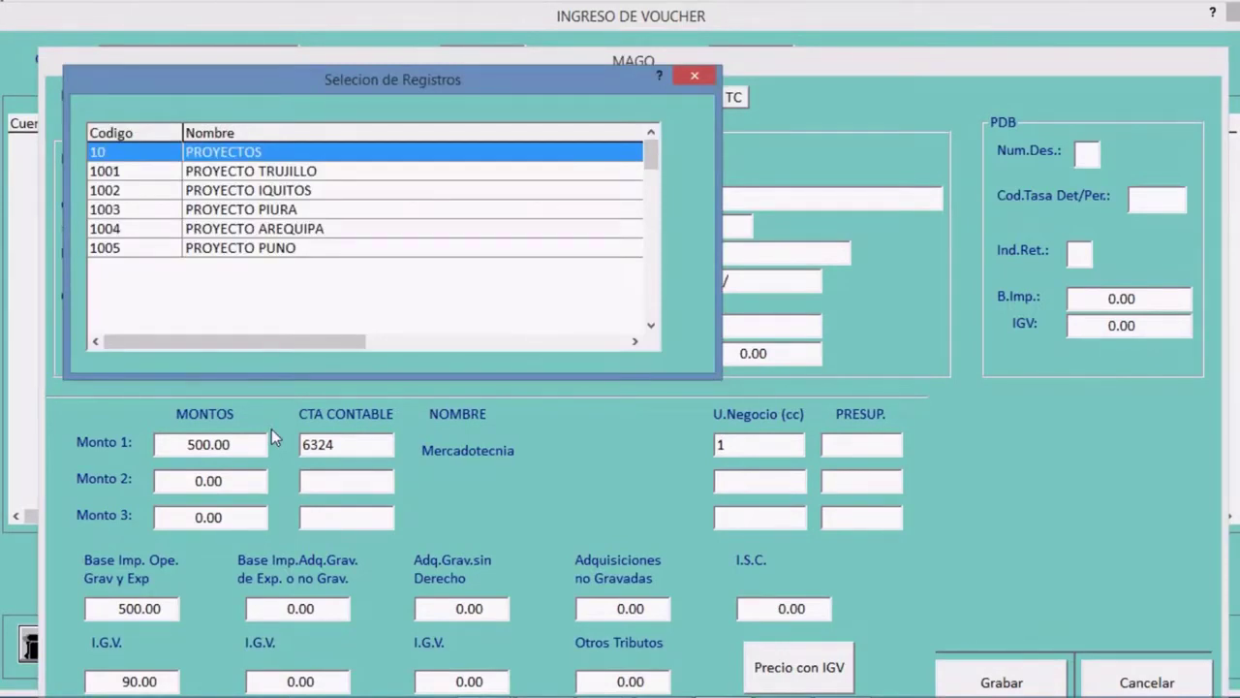
key(Down)
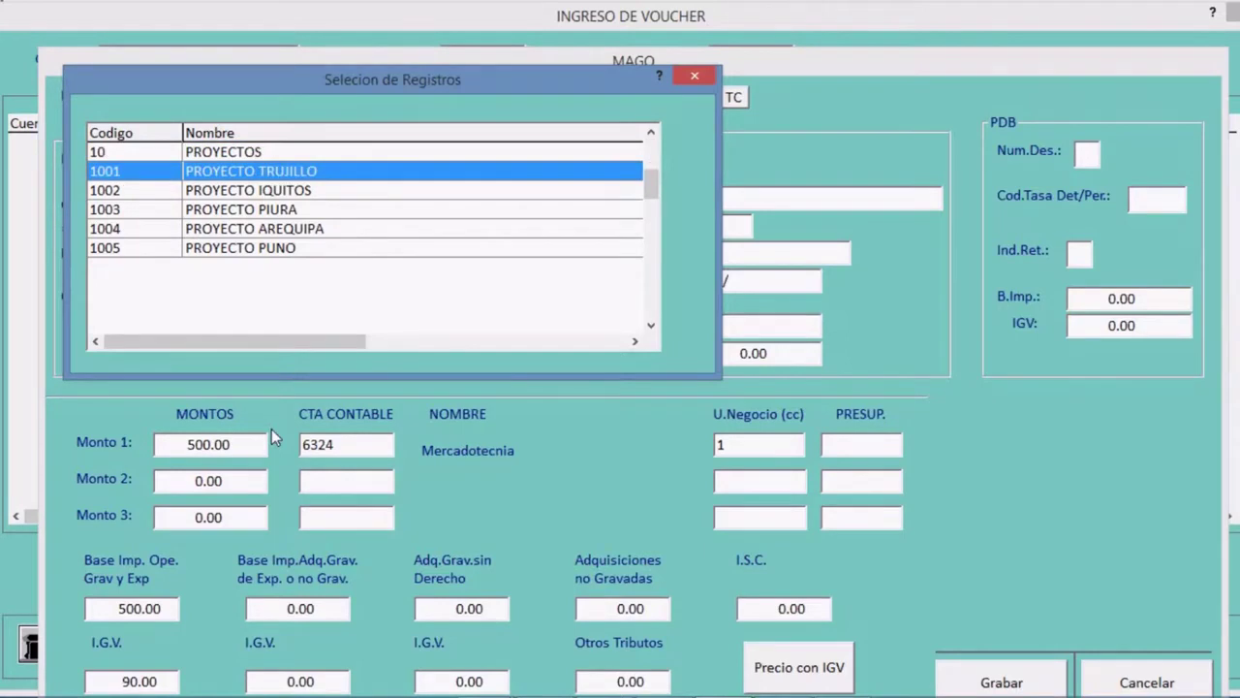
key(Return)
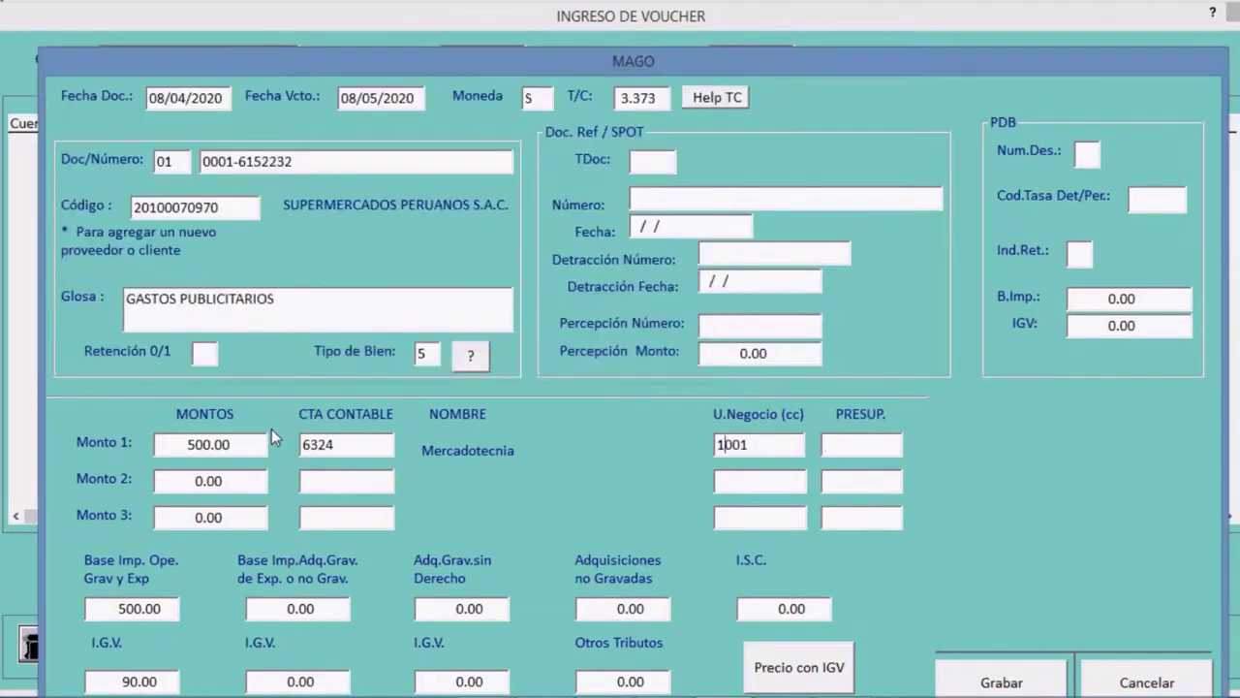
key(Return)
Step: Assign the first amount's budget by choosing 02 PROYECTOS and its item P00003 PUBLICIDAD
text(0)
key(Return)
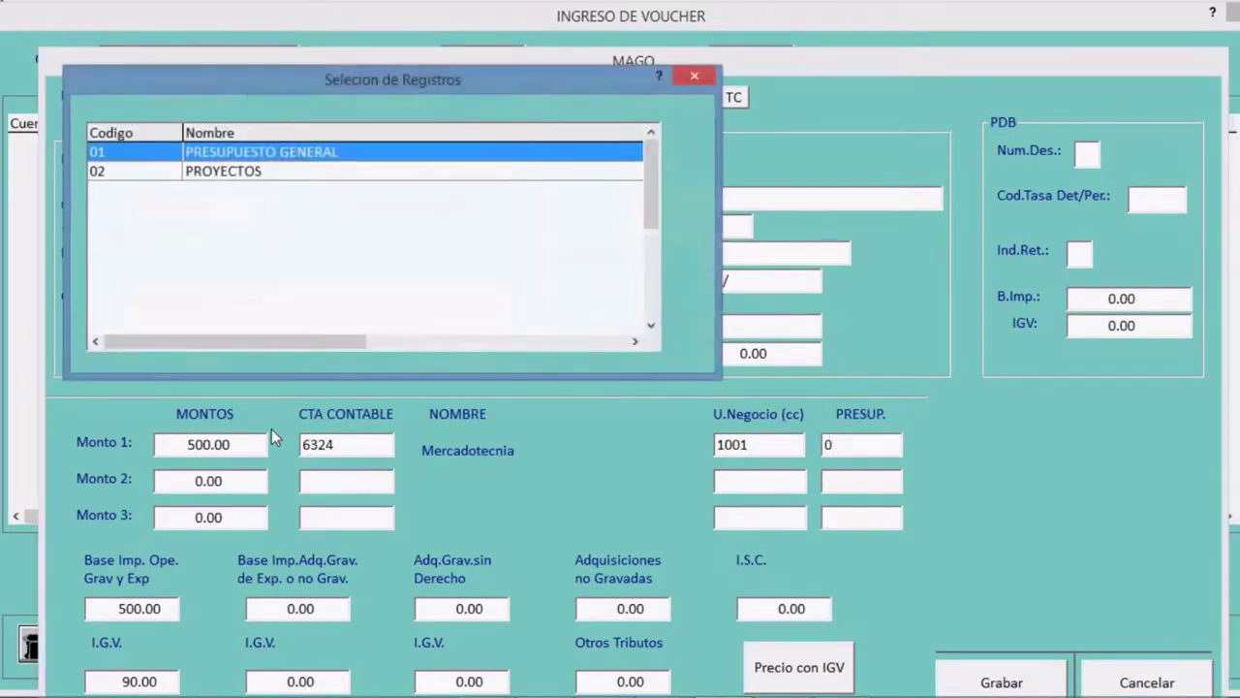
key(Down)
key(Up)
key(Down)
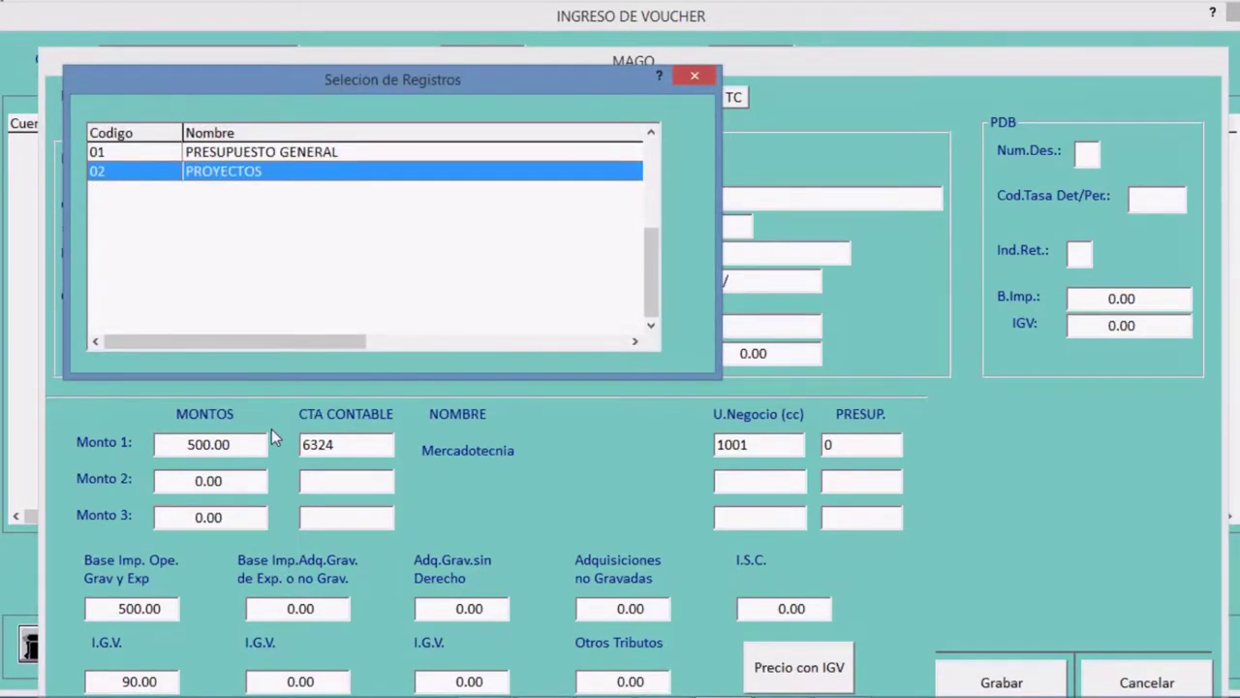
key(Return)
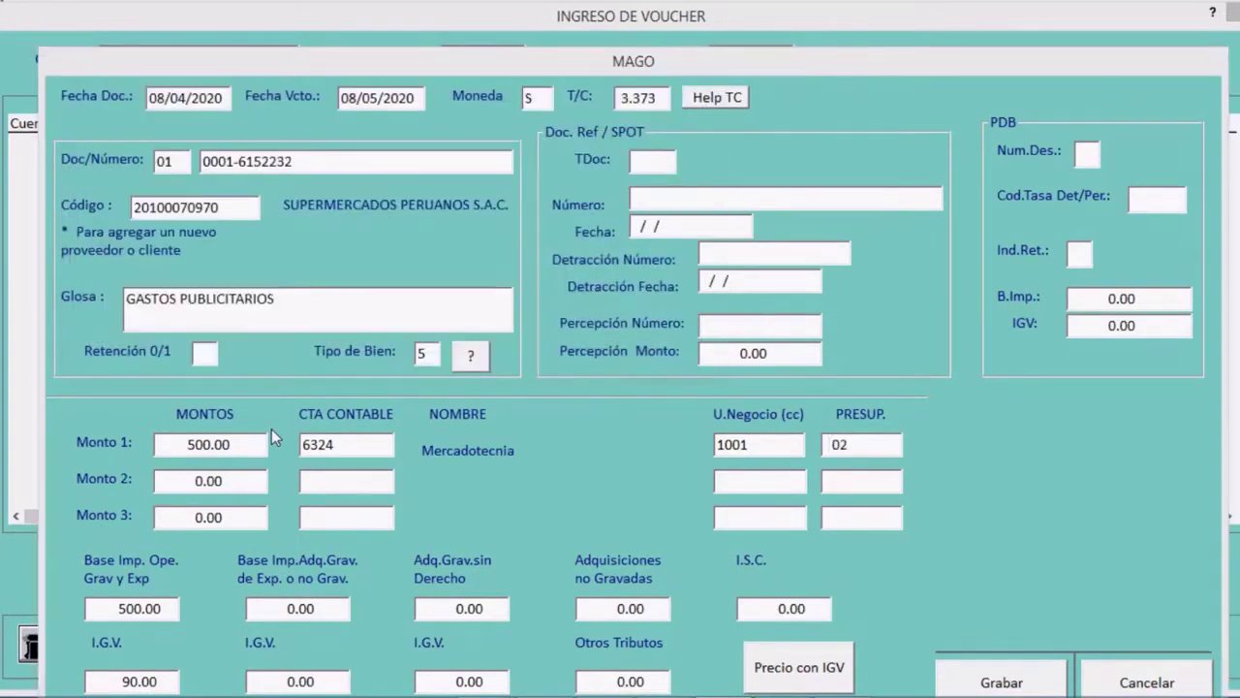
key(Return)
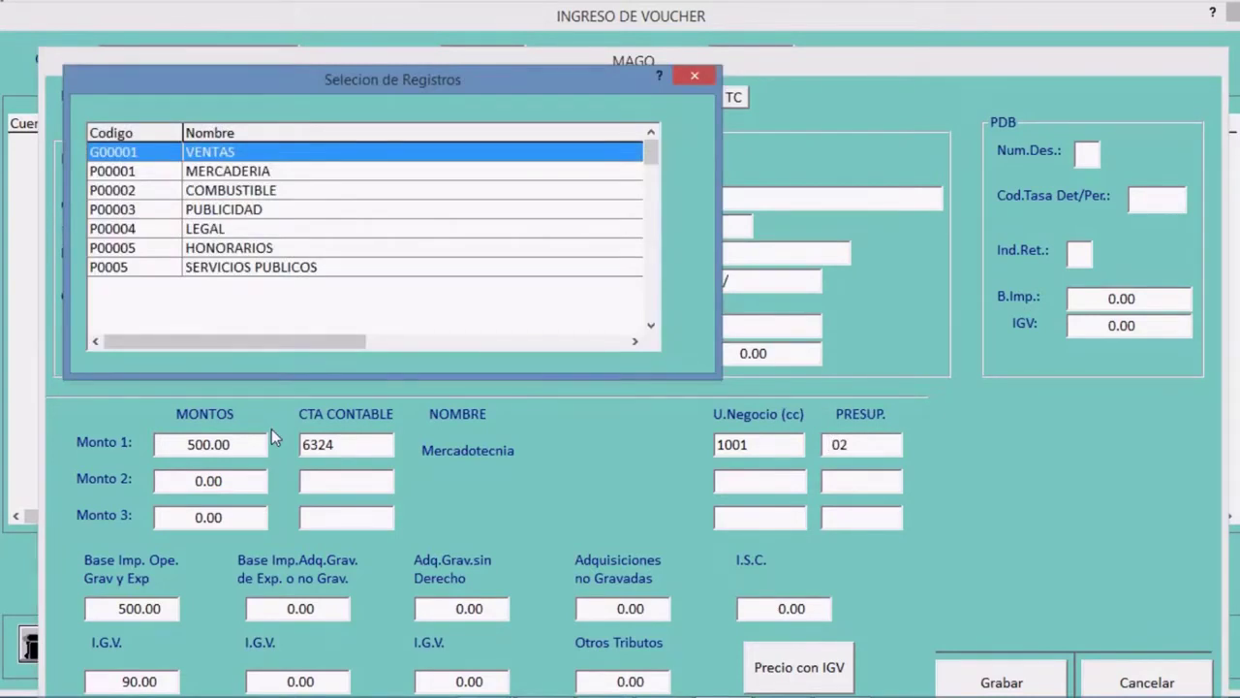
key(Down)
key(Down)
key(Down)
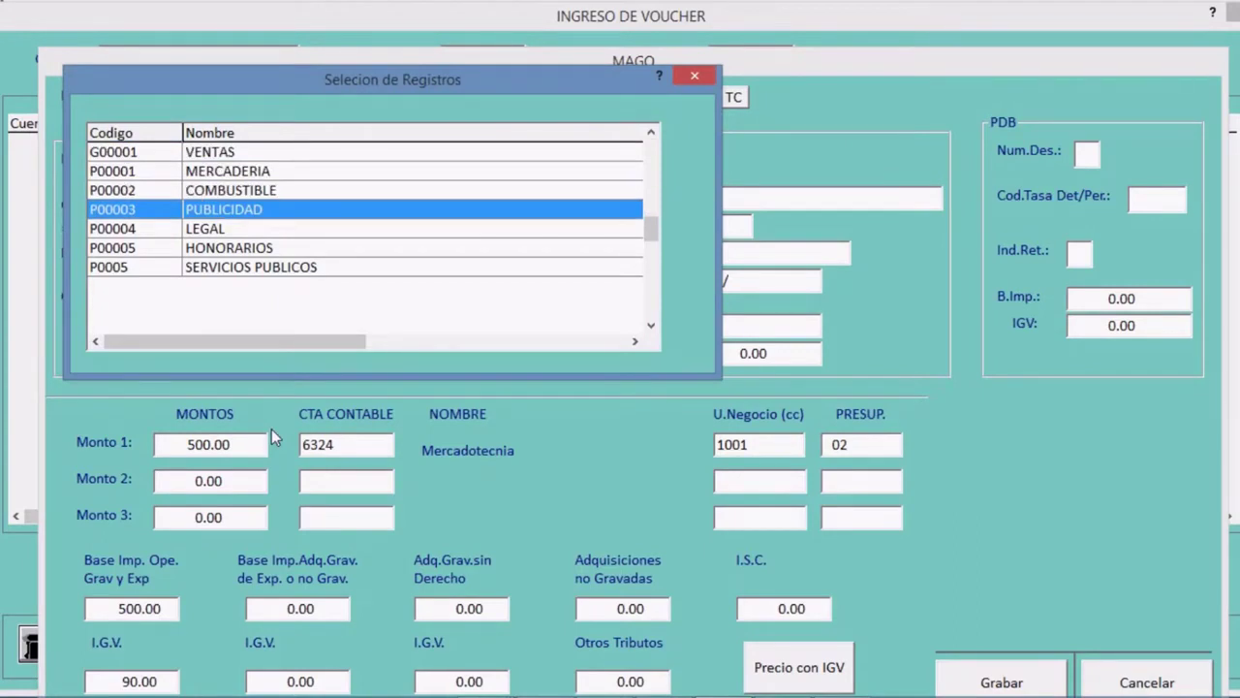
key(Return)
key(Return)
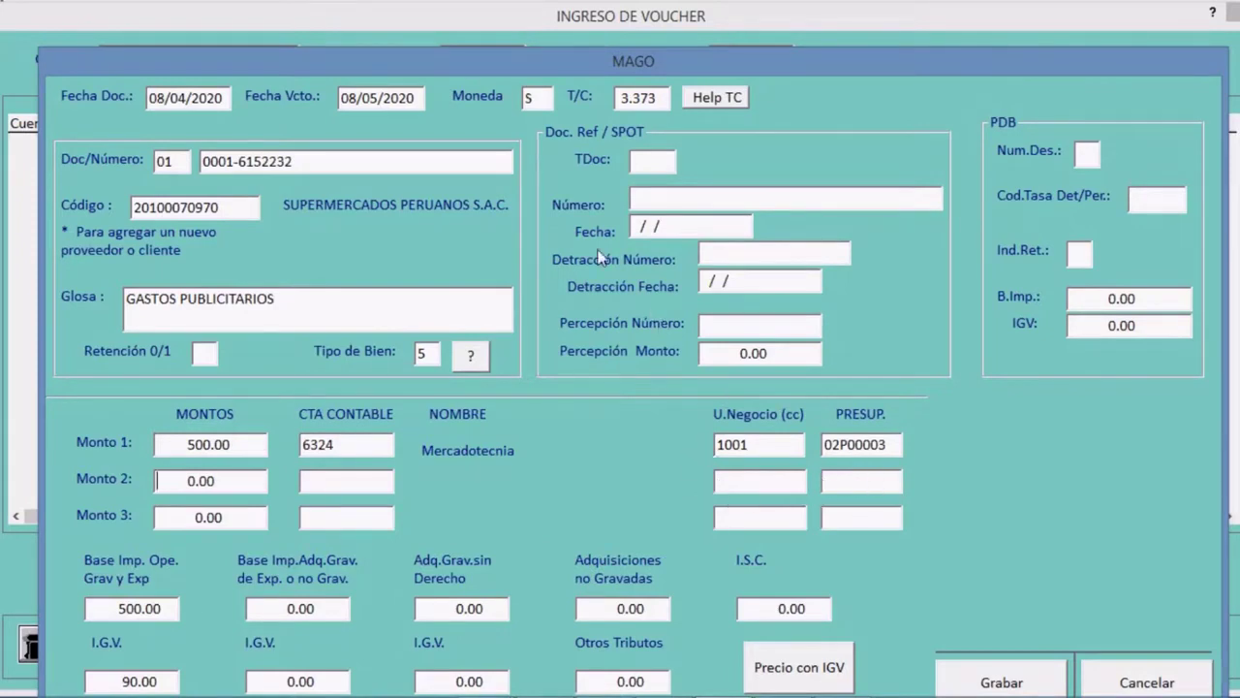
Step: Save the completed Mago form to generate the purchase voucher's accounting entries
drag(509, 61, 501, 35)
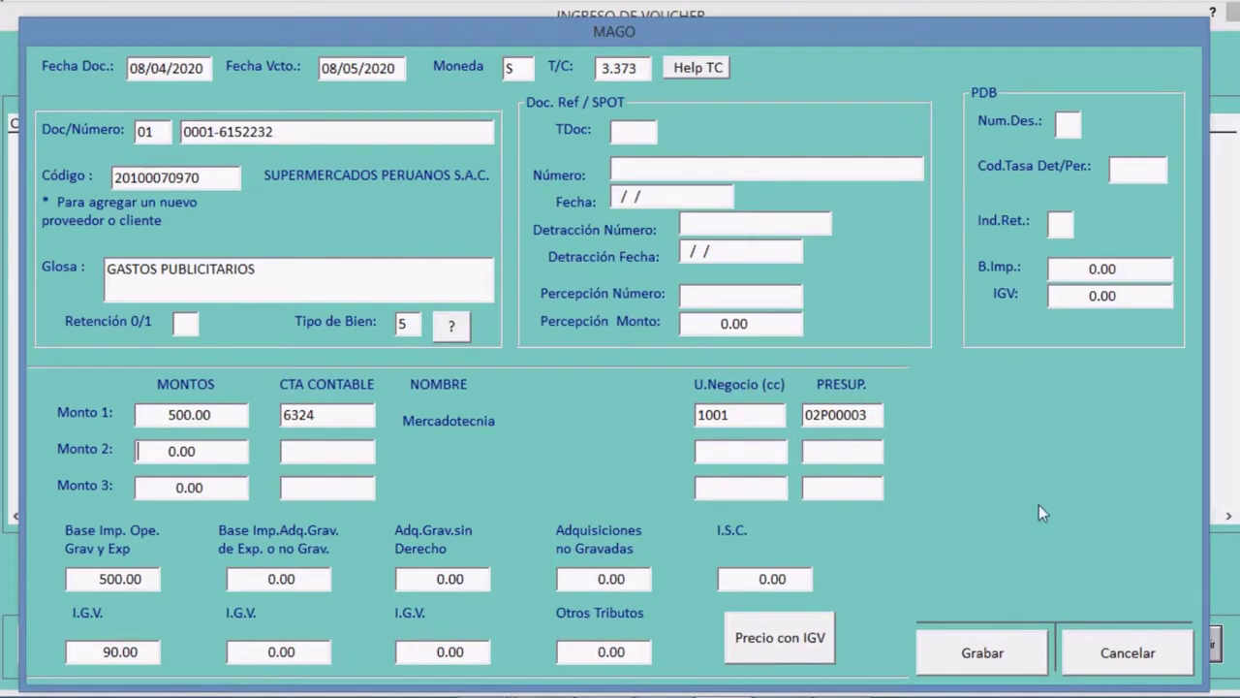
click(1004, 650)
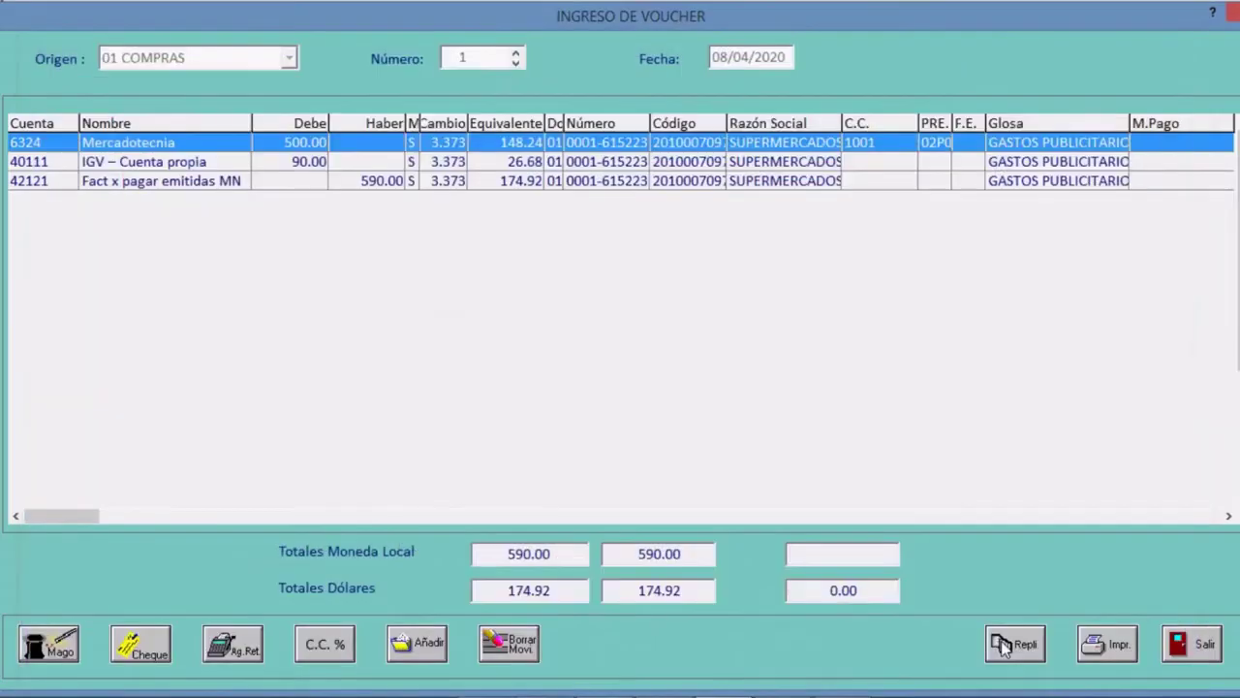
Step: Review the voucher's generated lines for the Mercadotecnia expense, the IGV and the invoices payable account
key(Down)
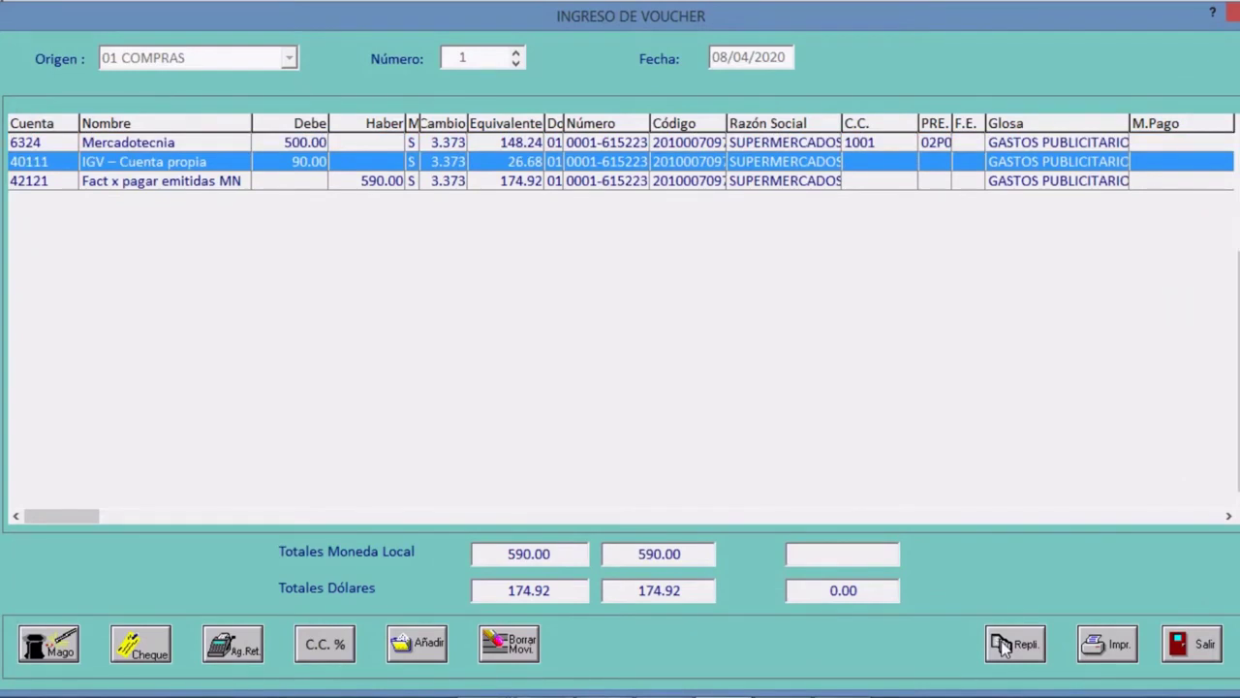
key(Up)
key(Down)
key(Down)
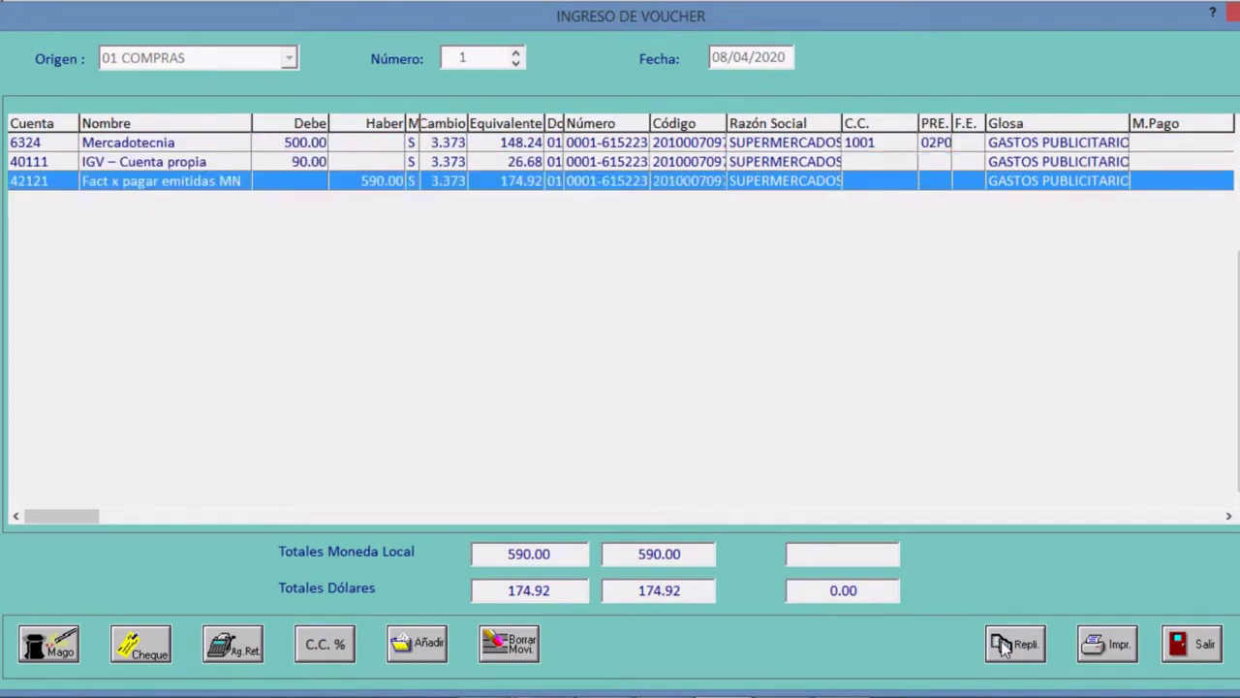
key(Up)
key(Up)
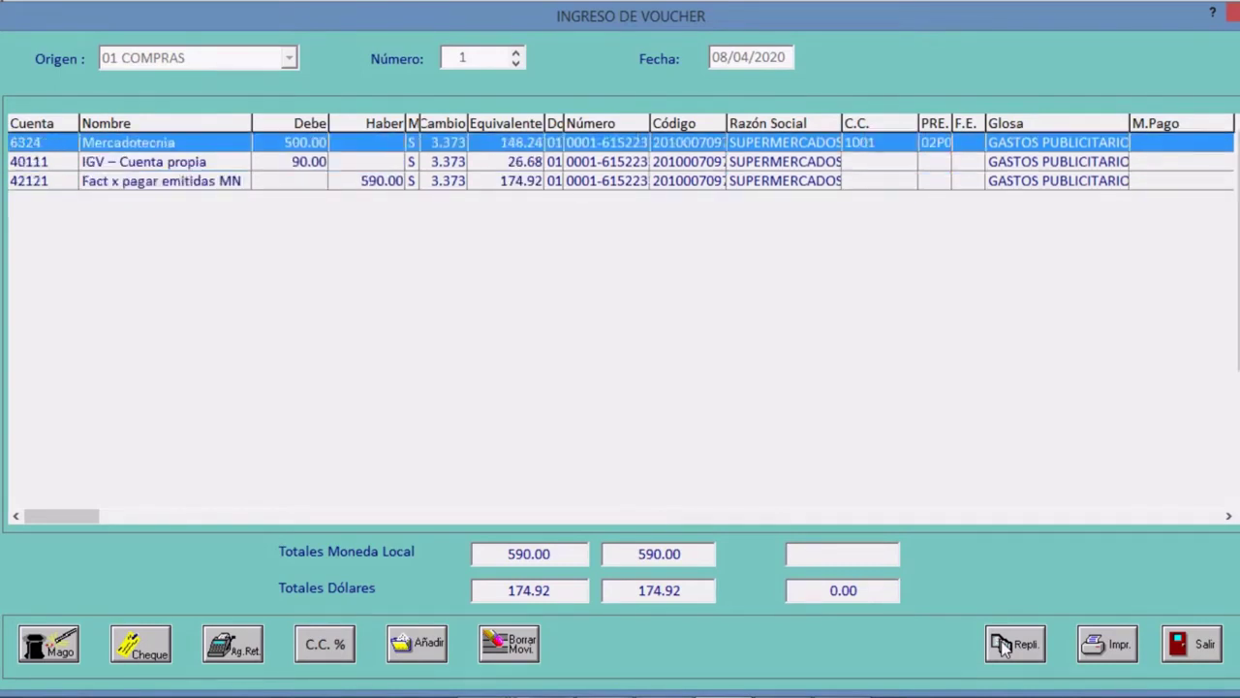
key(Down)
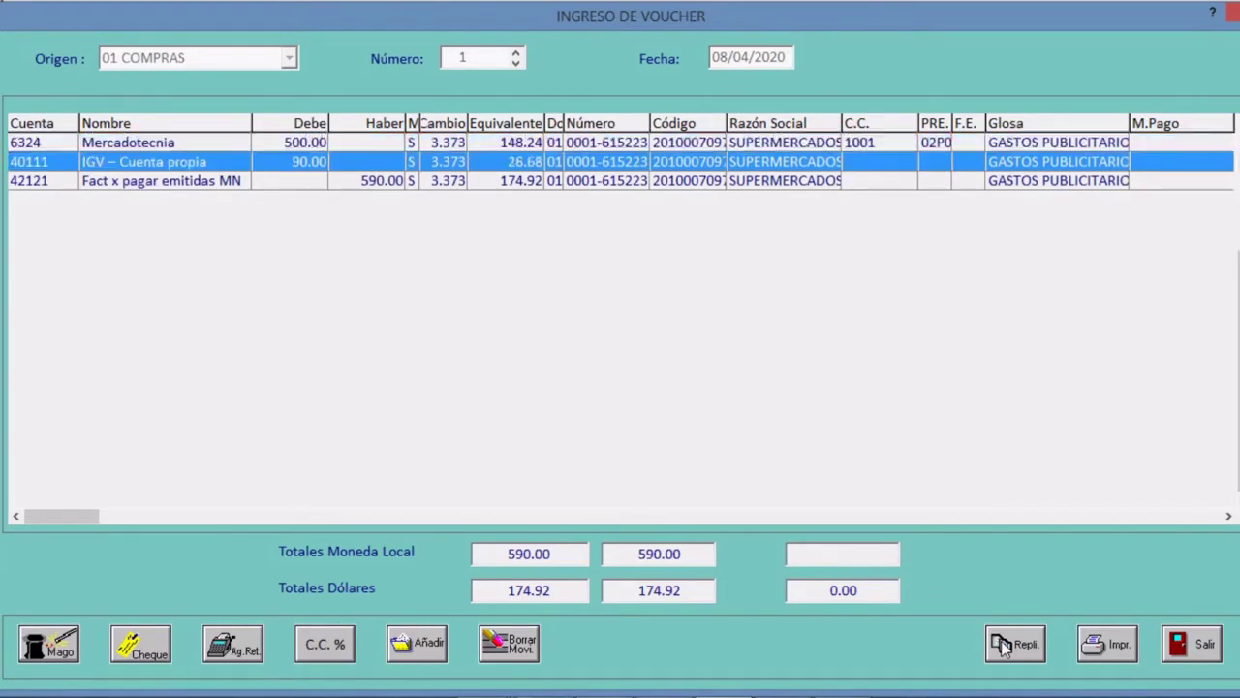
key(Down)
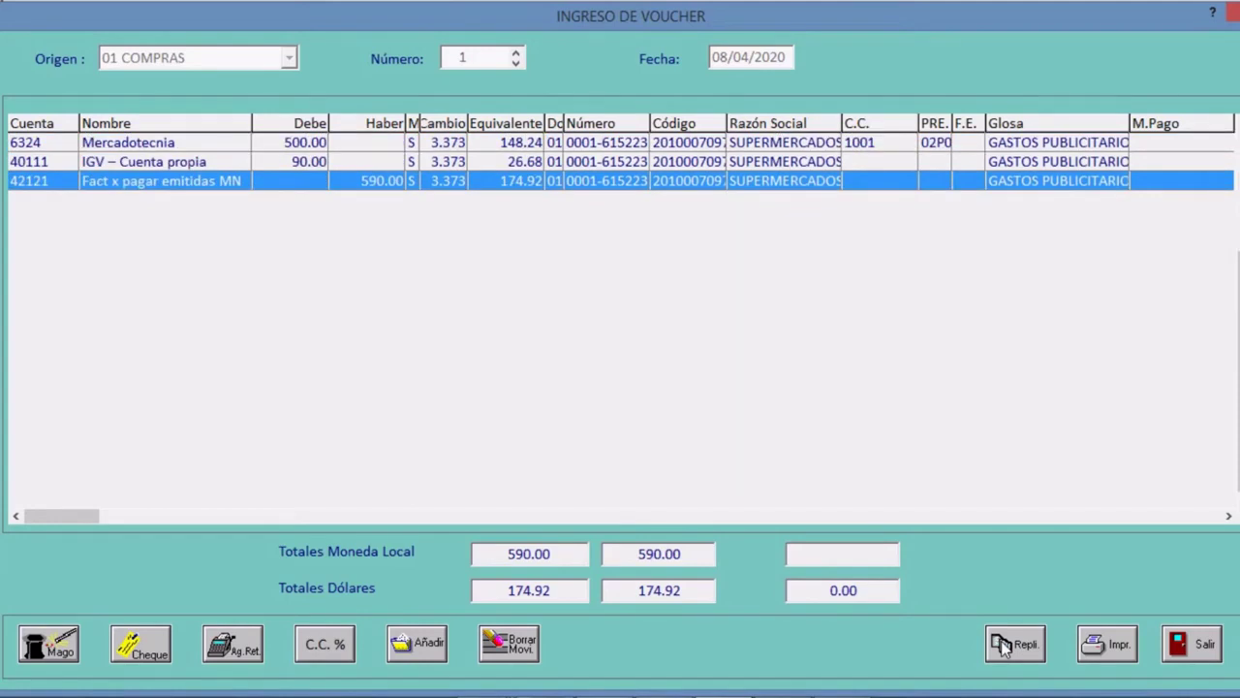
key(Up)
key(Up)
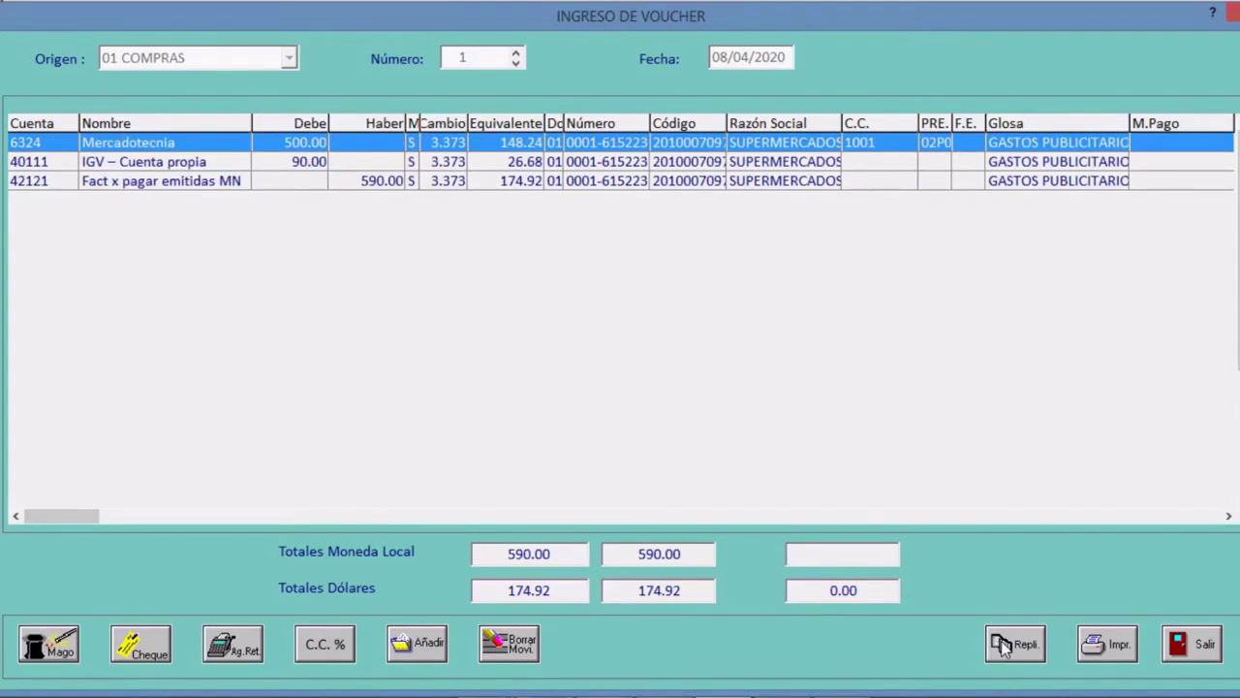
key(Down)
key(Down)
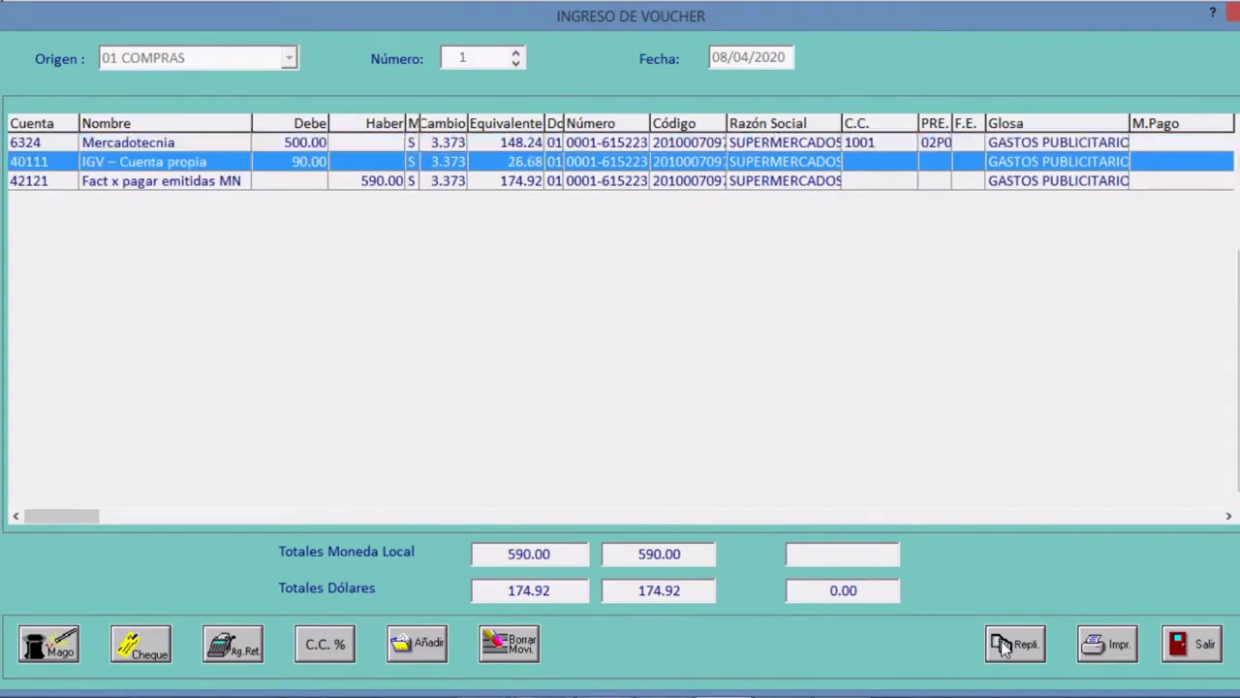